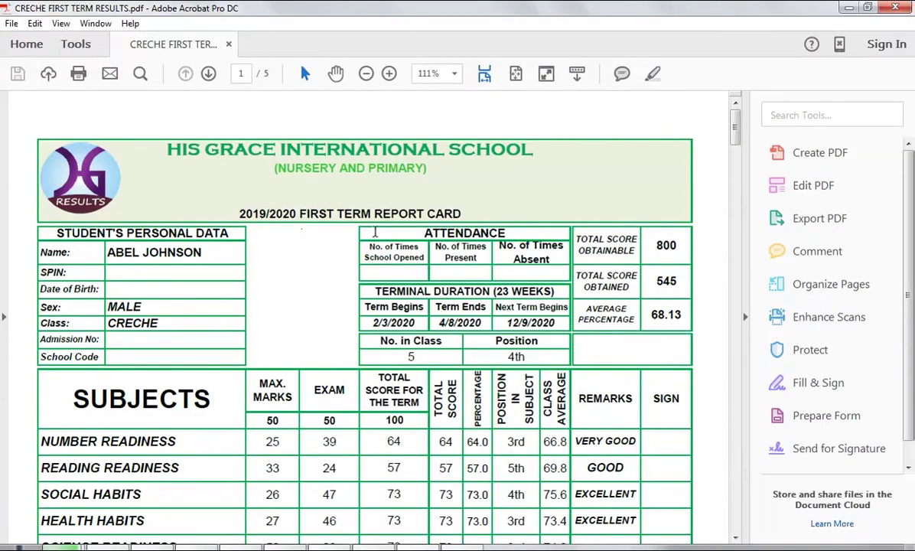
# - Scroll through the sample HisGrace report card PDF in Adobe Acrobat
pyautogui.scroll(-4, 394, 308)
pyautogui.scroll(-4, 394, 310)
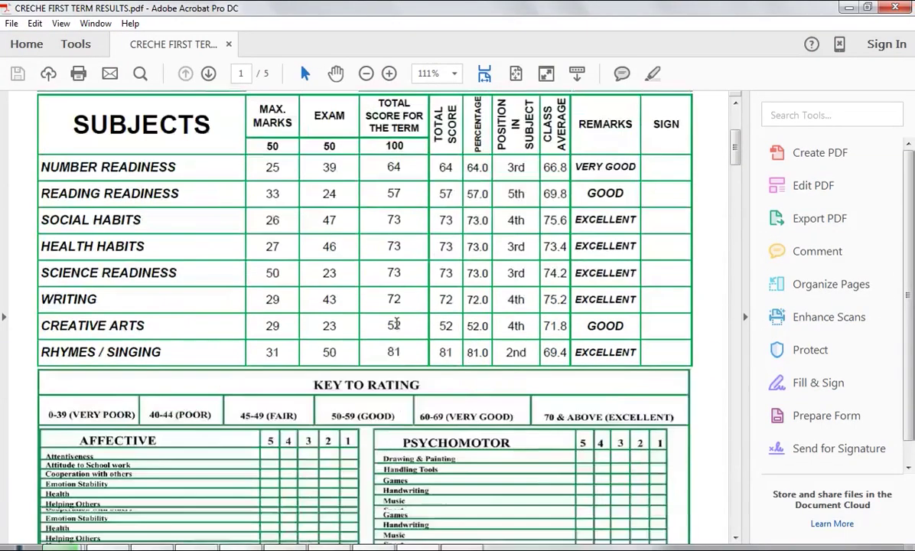
pyautogui.scroll(-5, 394, 321)
pyautogui.scroll(-5, 400, 343)
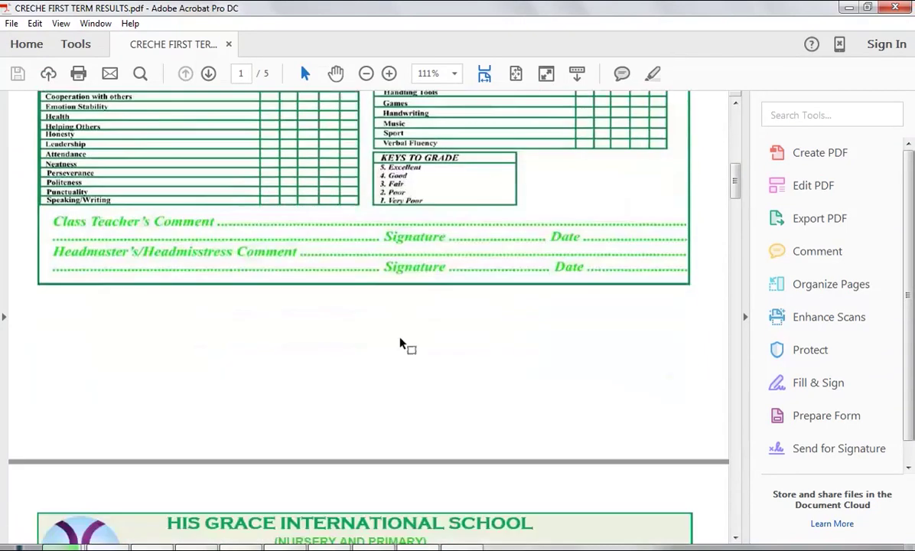
pyautogui.scroll(-10, 400, 343)
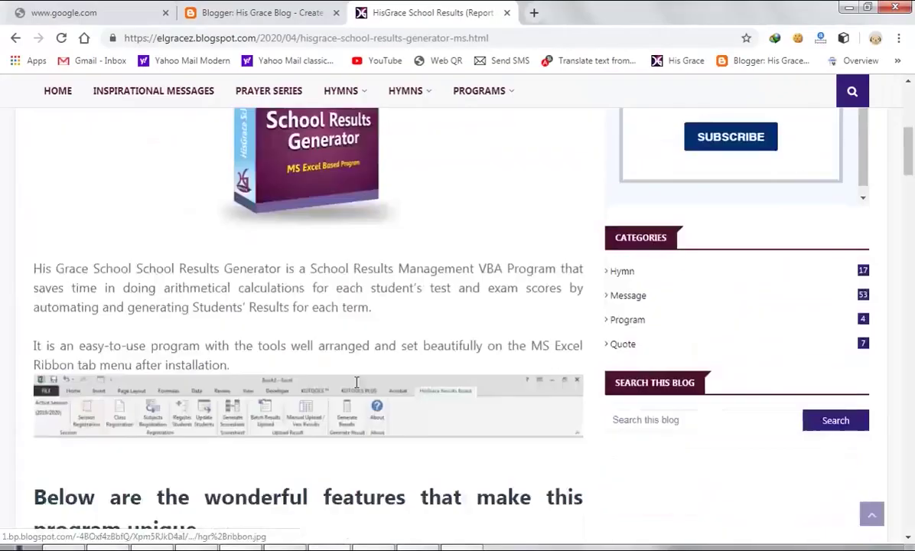
# - Download the HisGrace Results Generator trial from the blog and install it after accepting the licence
pyautogui.scroll(-15, 352, 385)
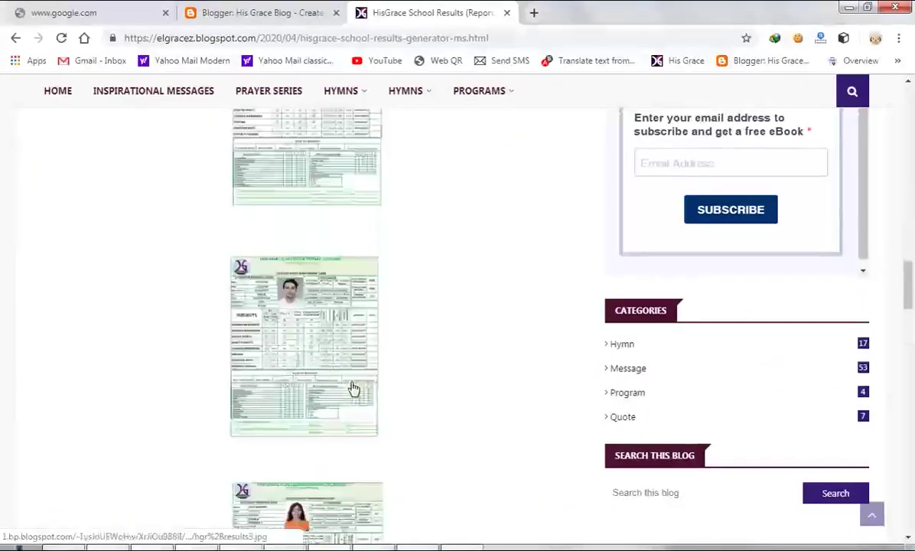
pyautogui.scroll(-6, 329, 383)
pyautogui.click(313, 366)
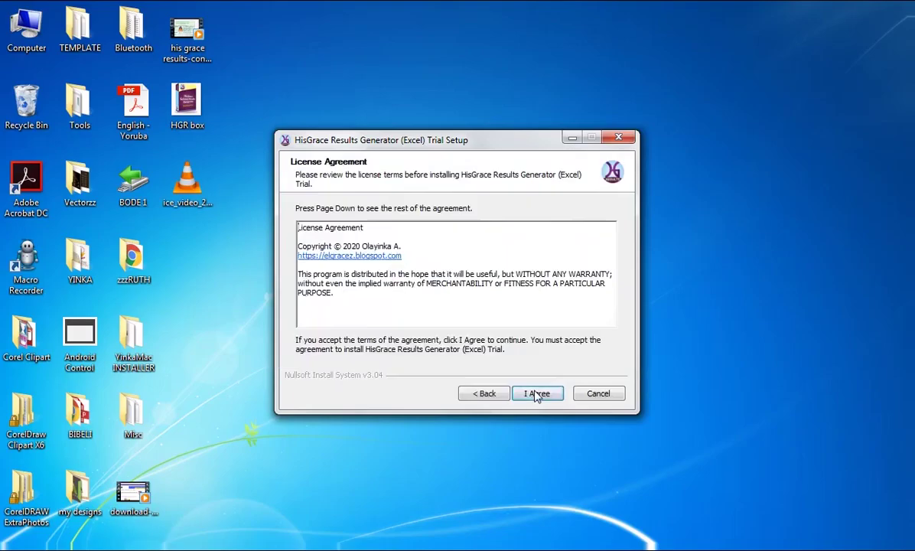
pyautogui.click(537, 393)
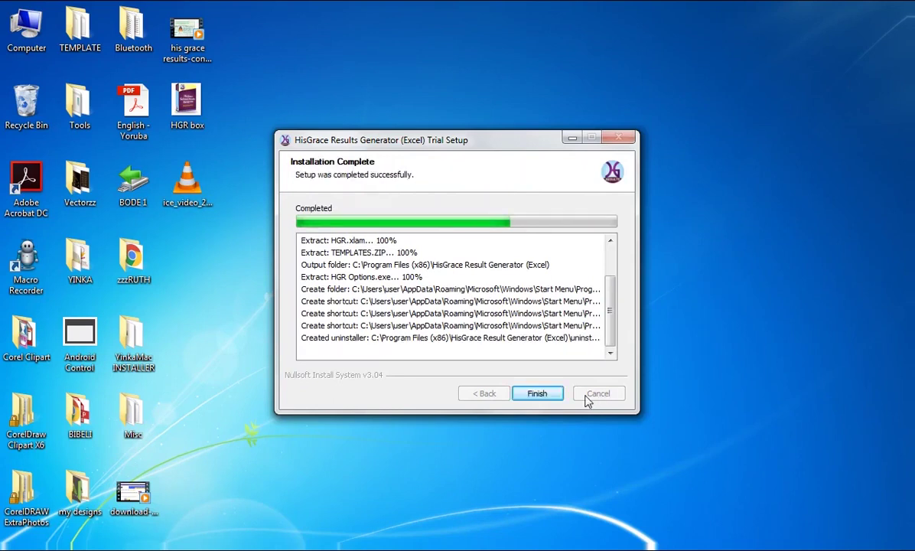
# - Finish the HisGrace setup and launch Excel 2013 from the Start menu
pyautogui.click(538, 394)
pyautogui.press('super')
pyautogui.click(92, 166)
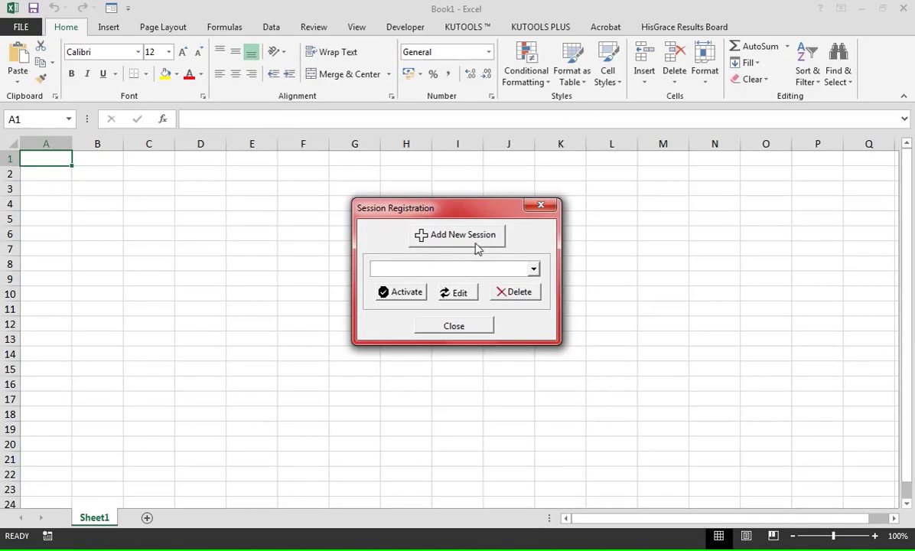
# - Add 2019/2020 as a new academic session
pyautogui.click(462, 238)
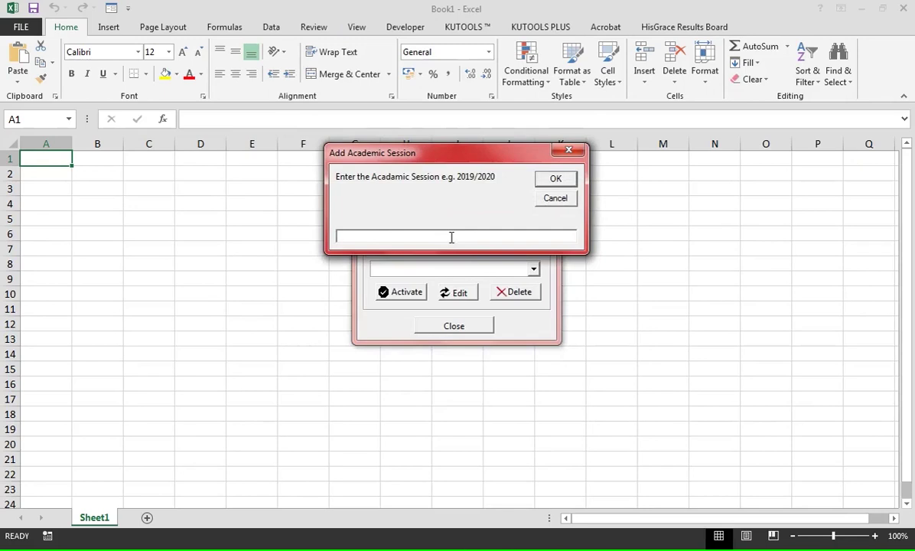
pyautogui.write('2')
pyautogui.click(548, 185)
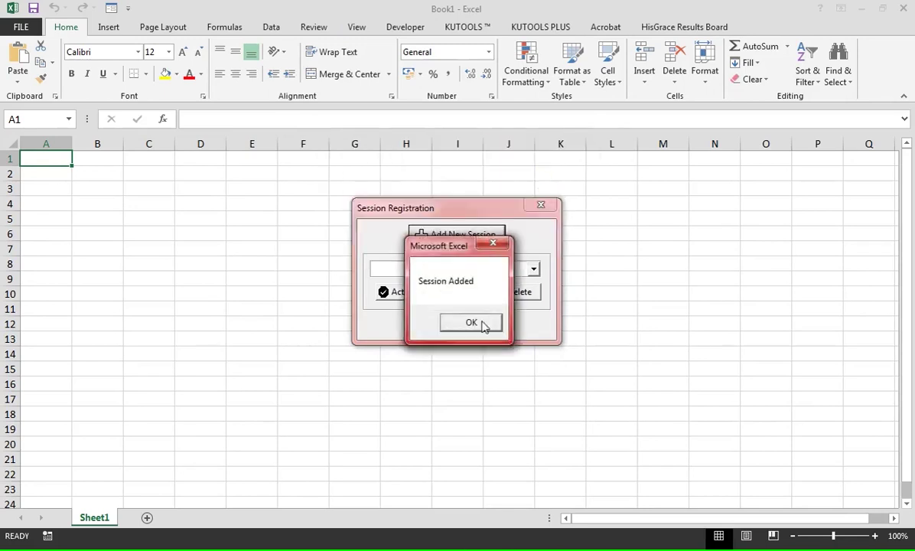
pyautogui.click(490, 321)
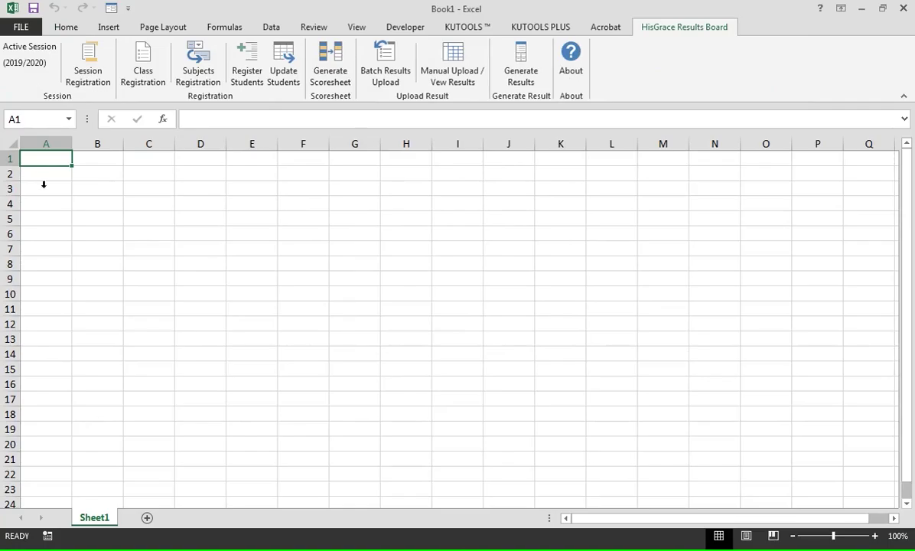
# - Select 2019/2020 as the active session in Session Registration and close it
pyautogui.click(94, 73)
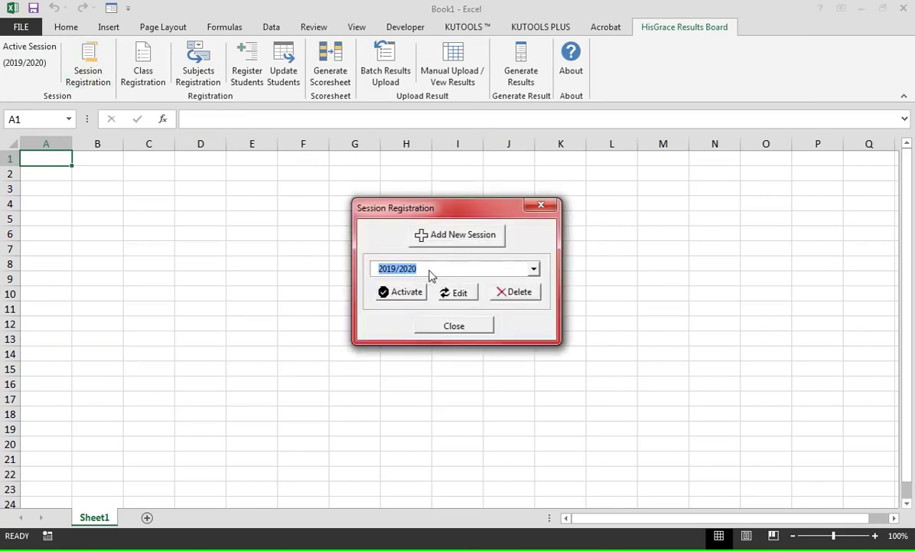
pyautogui.click(534, 268)
pyautogui.click(413, 280)
pyautogui.click(462, 292)
pyautogui.click(549, 199)
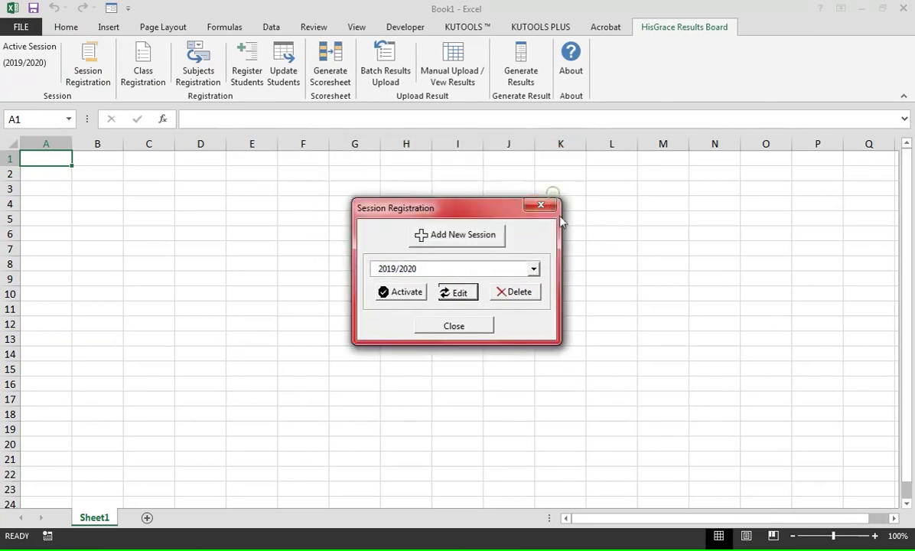
pyautogui.click(543, 207)
pyautogui.click(145, 67)
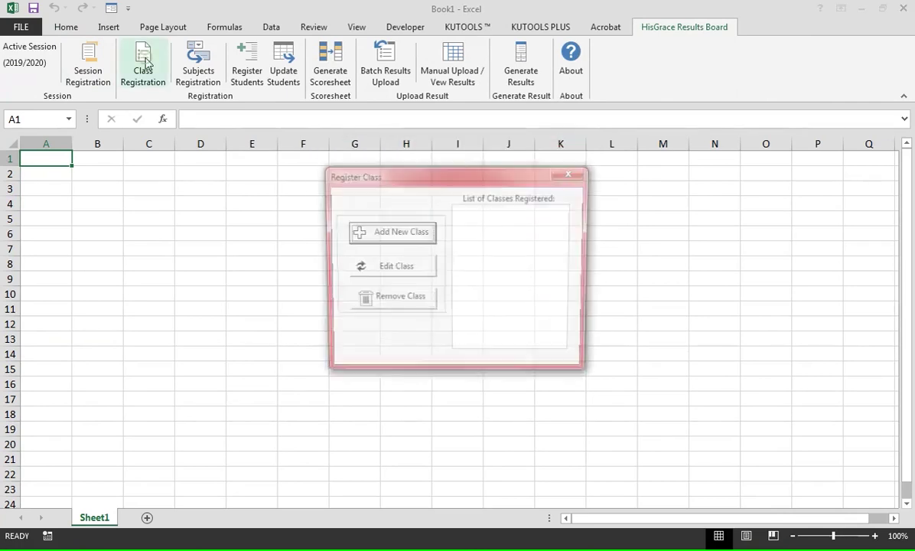
# - Register NURSERY 1 and PRIMARY 5 as new classes
pyautogui.click(407, 233)
pyautogui.write('NURSERY 1')
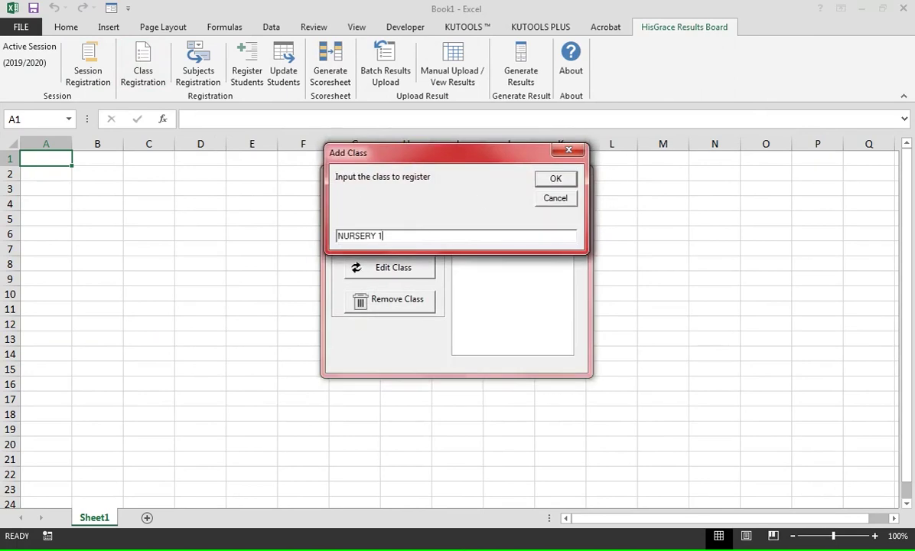
pyautogui.press('Return')
pyautogui.click(427, 236)
pyautogui.write('PRIMARY 5')
pyautogui.press('Return')
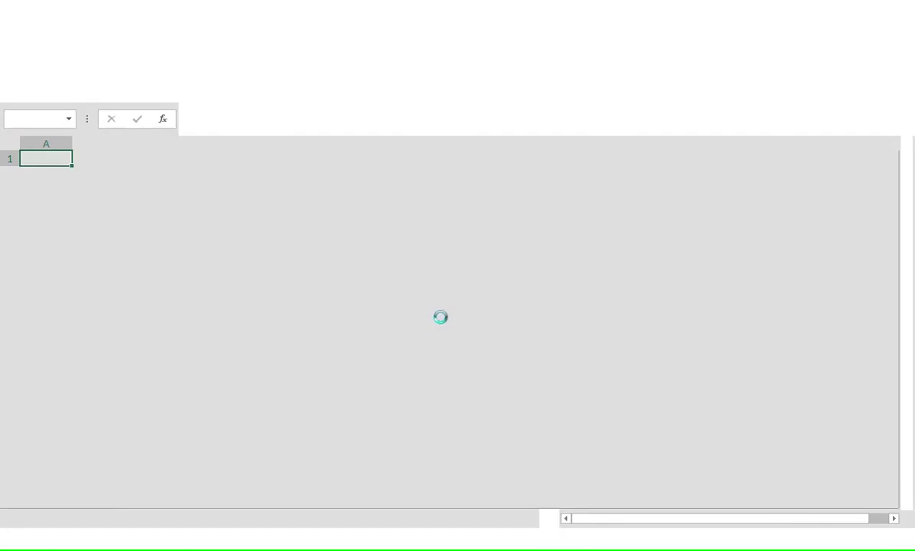
pyautogui.click(459, 326)
# - Register PRIMARY 6 as a class and close Class Registration
pyautogui.click(423, 241)
pyautogui.write('PRIMARY 6')
pyautogui.press('Return')
pyautogui.click(470, 323)
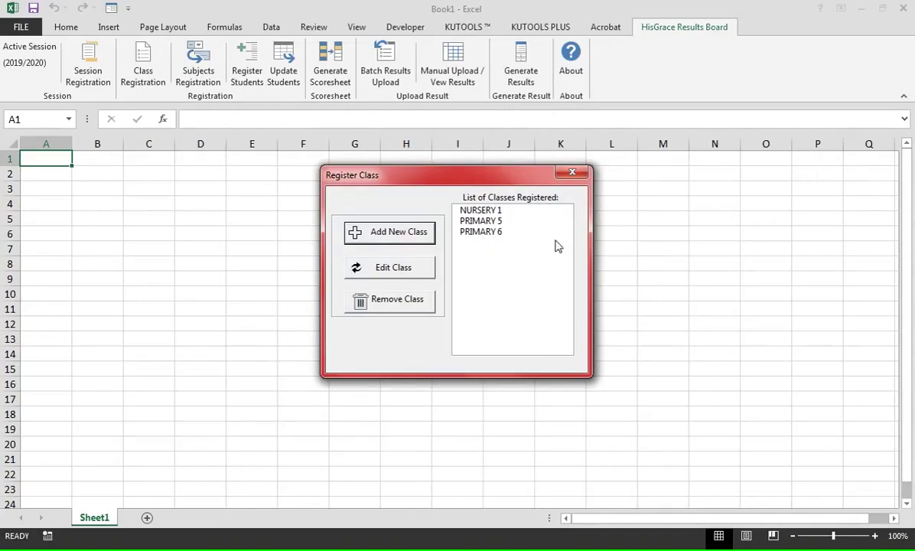
pyautogui.click(572, 172)
pyautogui.click(202, 73)
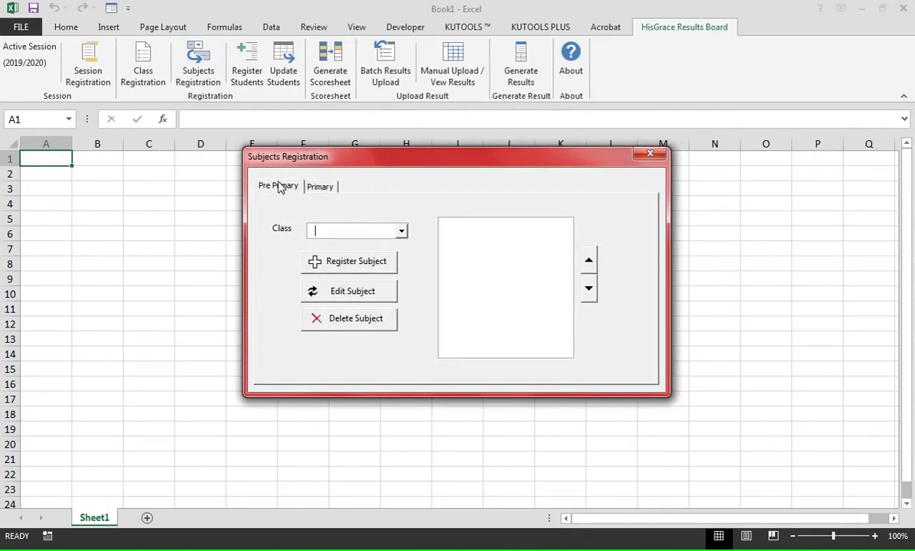
# - Choose NURSERY 1 and register NUMBER READINESS, READING READINESS and SOCIAL HABITS
pyautogui.click(367, 228)
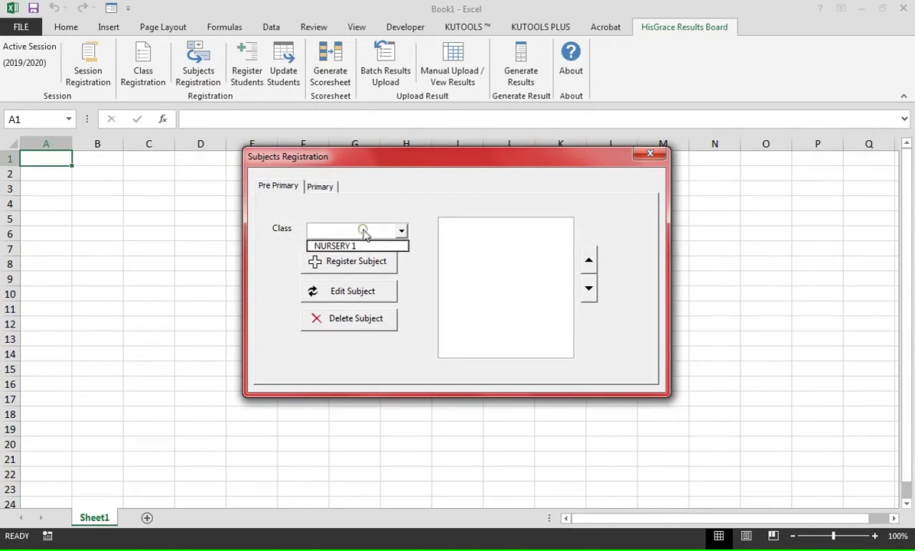
pyautogui.click(358, 246)
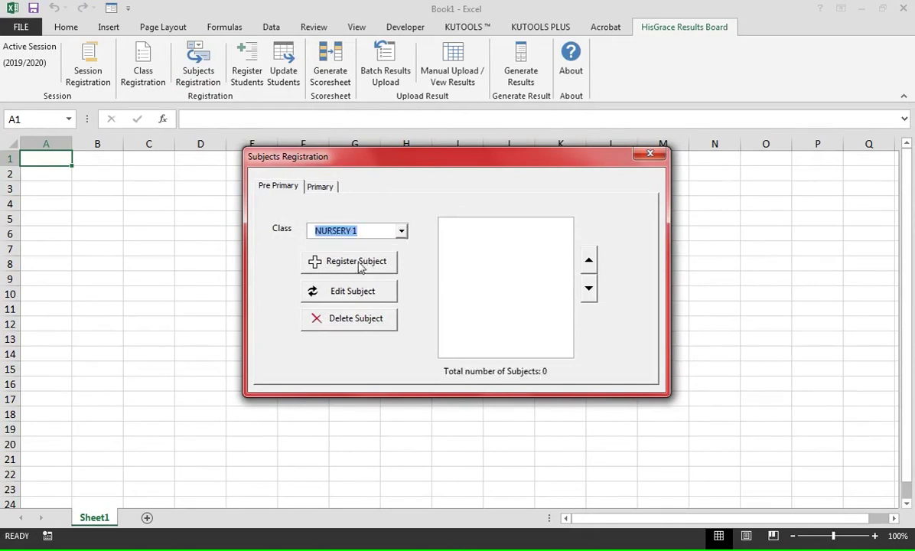
pyautogui.click(360, 263)
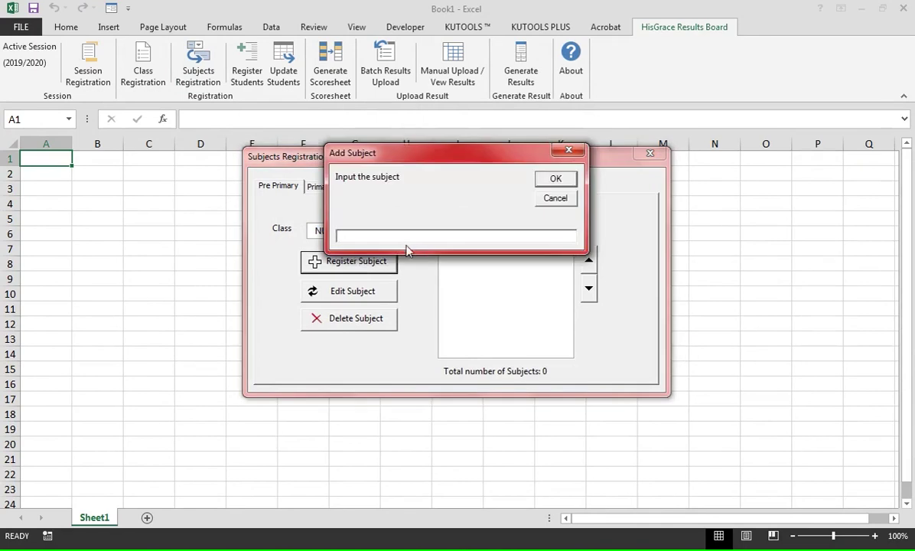
pyautogui.write('NUMBER READINESS')
pyautogui.press('Return')
pyautogui.write('READING READINESS')
pyautogui.press('Return')
pyautogui.press('Return')
pyautogui.write('SOCIAL')
pyautogui.press('Return')
pyautogui.write('HEALTH HABITS')
# - Add HEALTH HABITS, SCIENCE READINESS, WRITING, CREATIVE ARTS and RHYMES / SINGING for NURSERY 1
pyautogui.press('Return')
pyautogui.write('SCIENCE READINESS')
pyautogui.press('Return')
pyautogui.write('WRITING')
pyautogui.press('Return')
pyautogui.write('CREATIVE ARTS')
pyautogui.press('Return')
pyautogui.write('RI')
pyautogui.write('YMES / SINGING')
pyautogui.press('Return')
pyautogui.click(511, 299)
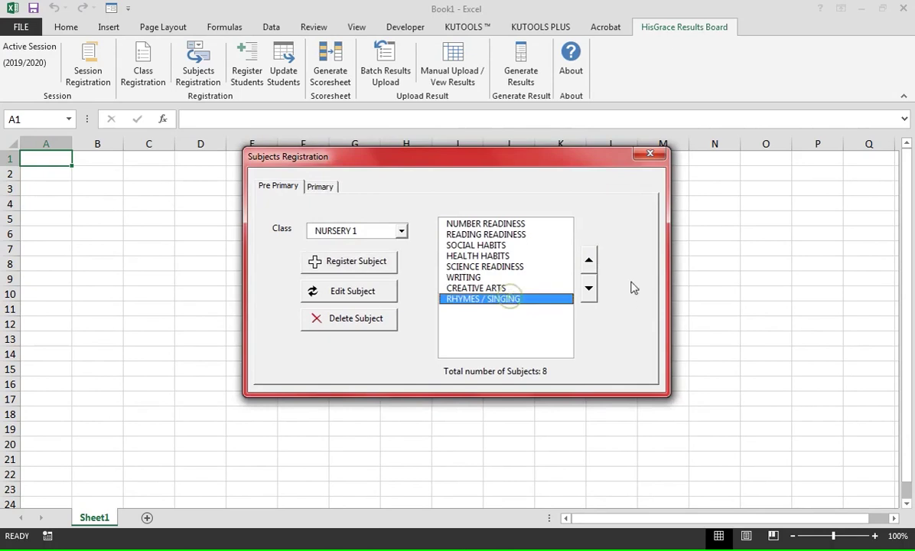
# - Move RHYMES / SINGING up to fifth place in the NURSERY 1 subject order
pyautogui.click(594, 262)
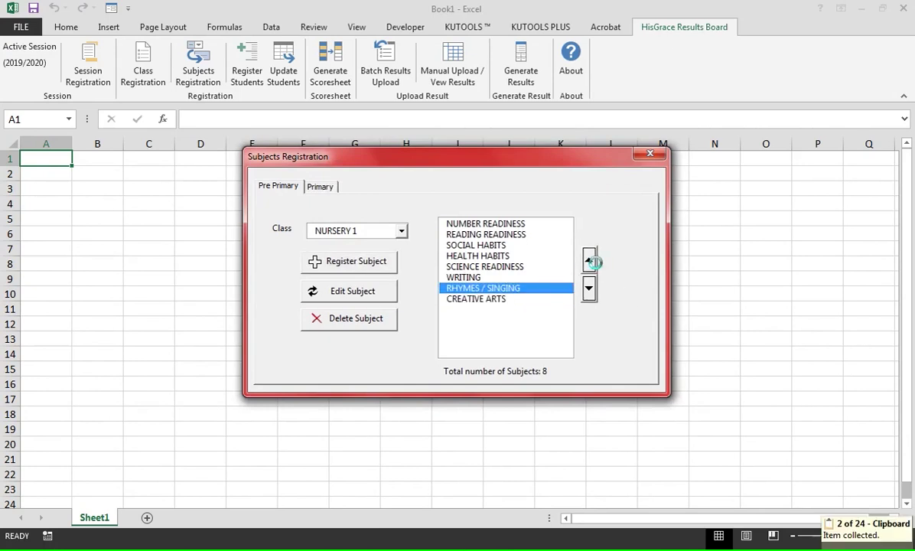
pyautogui.press('space')
pyautogui.press('space')
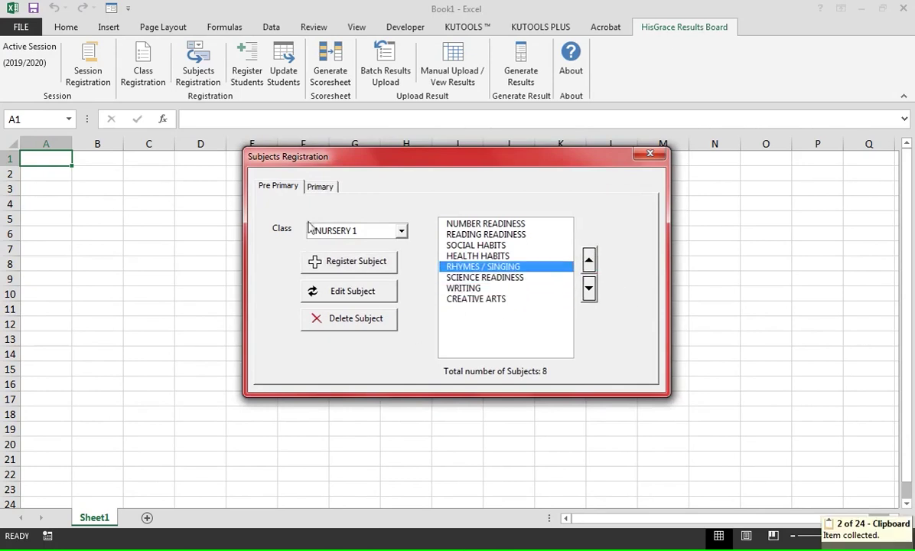
pyautogui.click(474, 225)
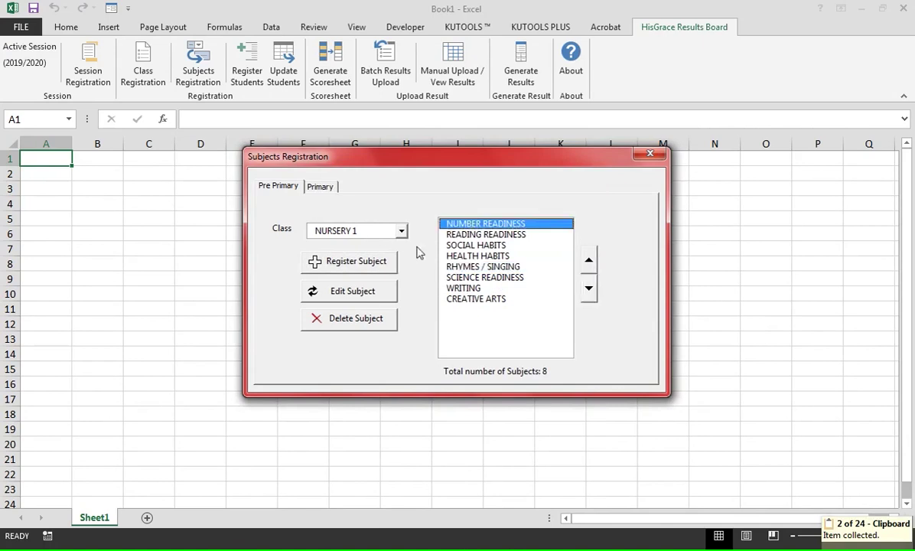
pyautogui.click(329, 236)
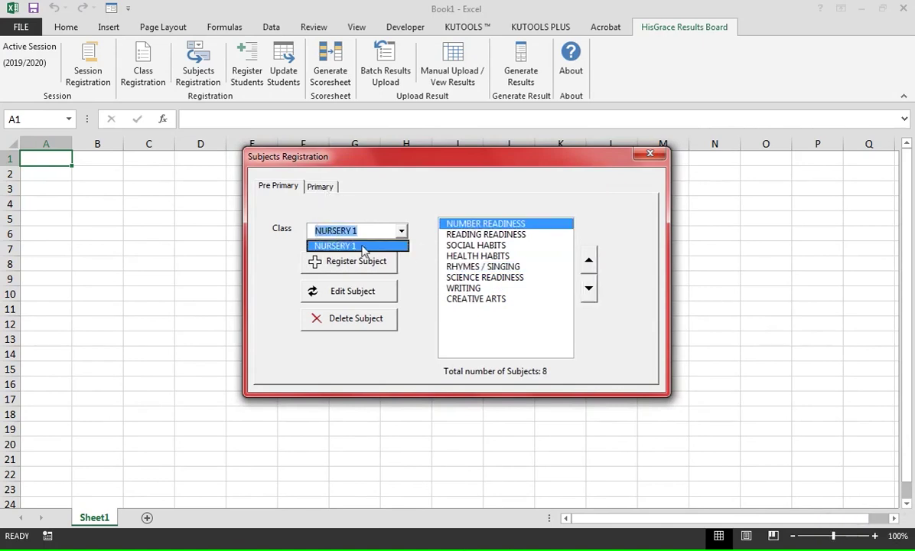
pyautogui.click(331, 244)
pyautogui.click(320, 187)
pyautogui.click(327, 208)
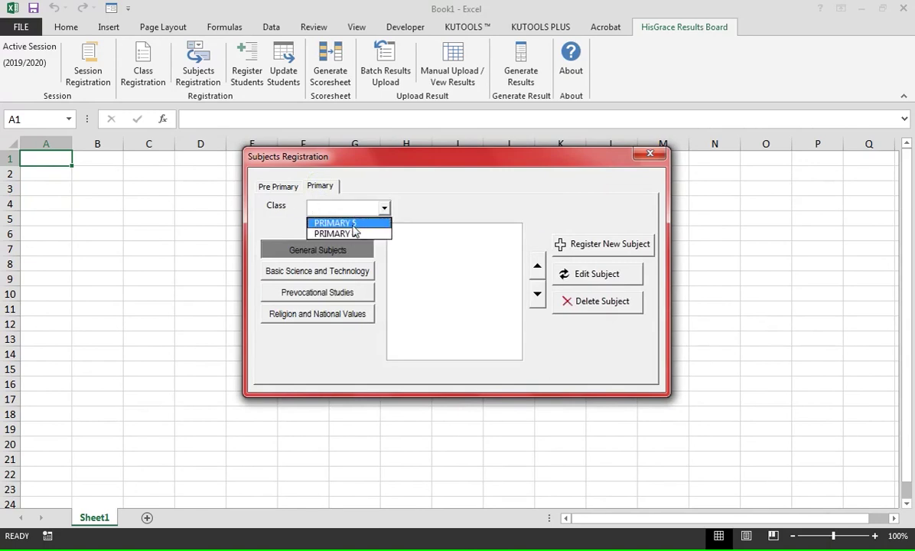
# - Choose PRIMARY 5 and register ENGLISH STUDIES and MATHEMATICS as general subjects
pyautogui.click(353, 225)
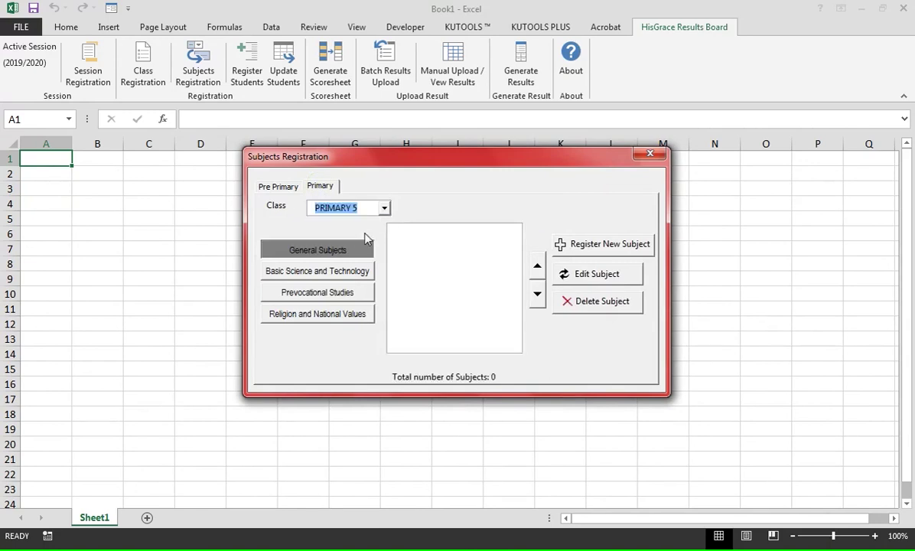
pyautogui.click(579, 246)
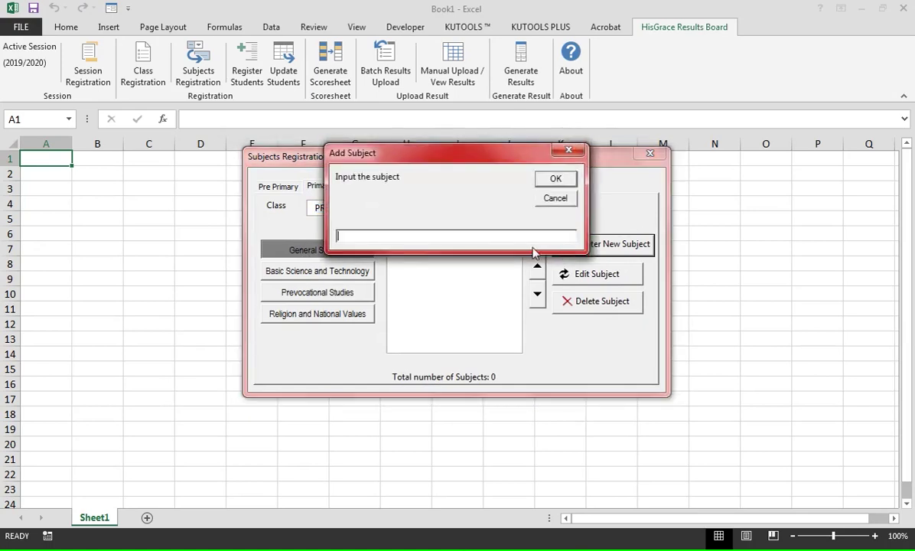
pyautogui.write('ENGLISH STUDIES')
pyautogui.press('Return')
pyautogui.click(594, 245)
pyautogui.write('MATHEMATICS')
pyautogui.press('Return')
# - Add QUANTITATIVE REASONING, C. CREATIVE ARTS and YORUBA to the General Subjects
pyautogui.click(574, 245)
pyautogui.write('QUANTITATIVE')
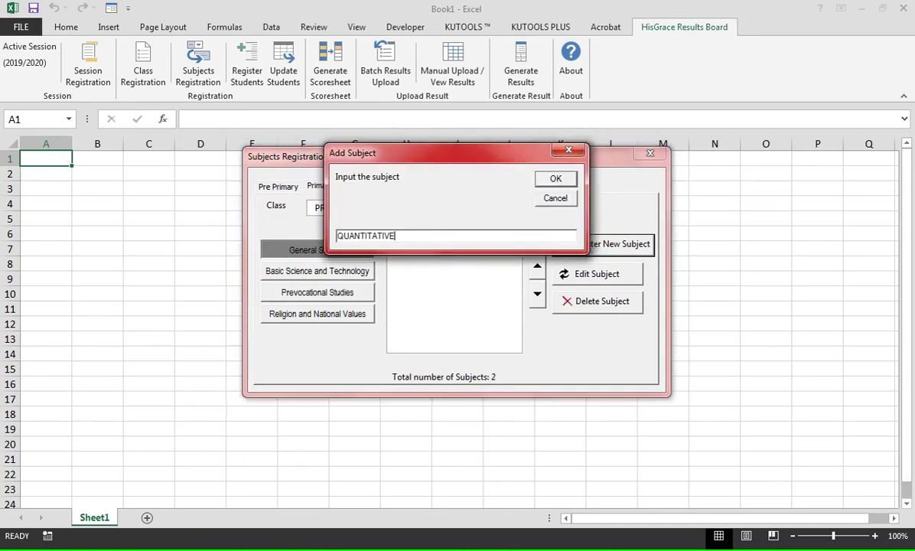
pyautogui.write(' REASONING')
pyautogui.press('Return')
pyautogui.click(595, 245)
pyautogui.write('C. CREATIVE ARTS')
pyautogui.press('Return')
pyautogui.click(595, 245)
pyautogui.write('YORUBA')
pyautogui.press('Return')
pyautogui.click(359, 271)
# - Register BASIC SCIENCE, PHE and INFORMATION TECHNOLOGY under Basic Science and Technology
pyautogui.click(594, 245)
pyautogui.write('BASIC SCIENCE')
pyautogui.press('Return')
pyautogui.click(609, 245)
pyautogui.write('PHE')
pyautogui.press('Return')
pyautogui.click(610, 245)
pyautogui.write('INFORMATION TECHNOLOGY')
pyautogui.press('Return')
# - Add HOME ECONOMICS to the Prevocational Studies group
pyautogui.click(318, 293)
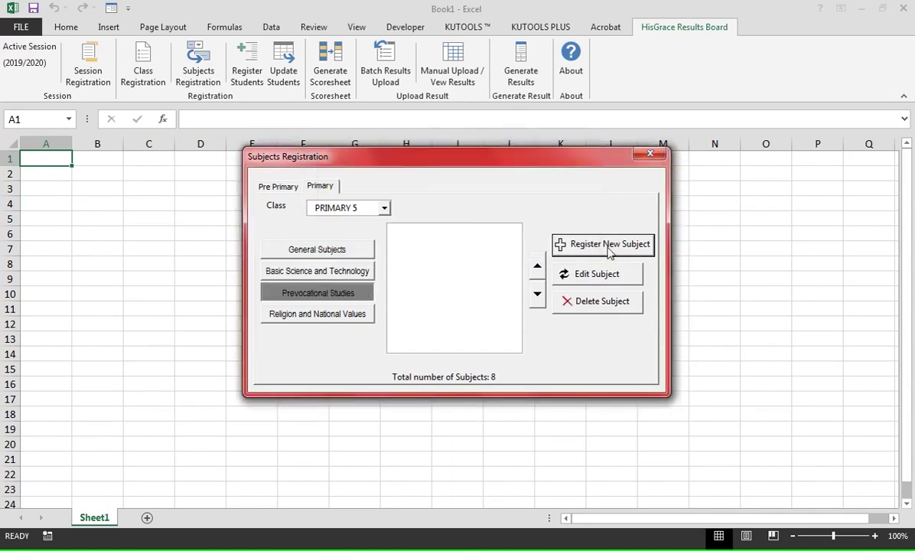
pyautogui.click(609, 245)
pyautogui.write('HOME ECONOMICS')
pyautogui.press('Return')
# - Register SOCIAL STUDIES, CIVIC EDUCATION and C.R.S/I.R.S under Religion and National Values
pyautogui.click(295, 314)
pyautogui.click(609, 245)
pyautogui.write('SOCIAL STUDIES')
pyautogui.press('Return')
pyautogui.write('CIVIC EDUCATION')
pyautogui.press('Return')
pyautogui.write('C.R.S/I.R.S')
pyautogui.press('Return')
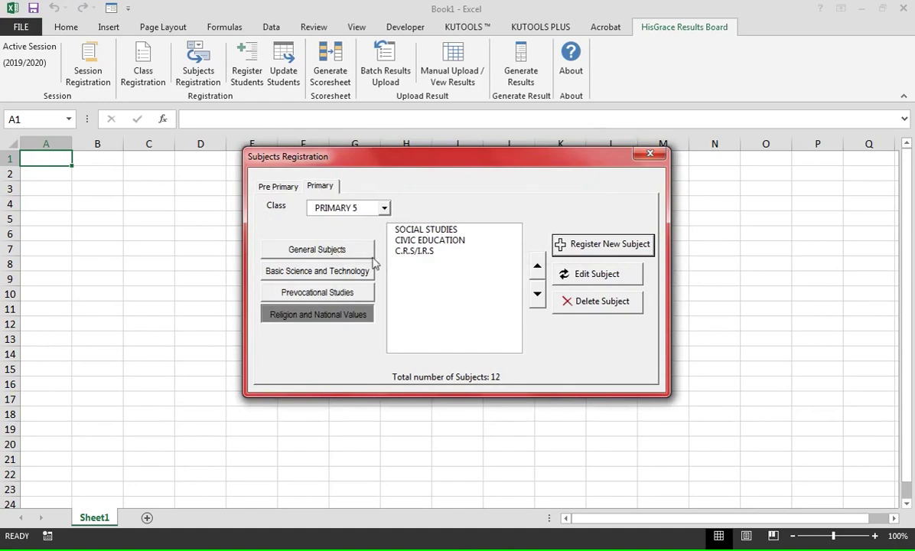
# - Review each PRIMARY 5 subject group, then close Subjects Registration
pyautogui.click(350, 257)
pyautogui.click(331, 272)
pyautogui.click(334, 297)
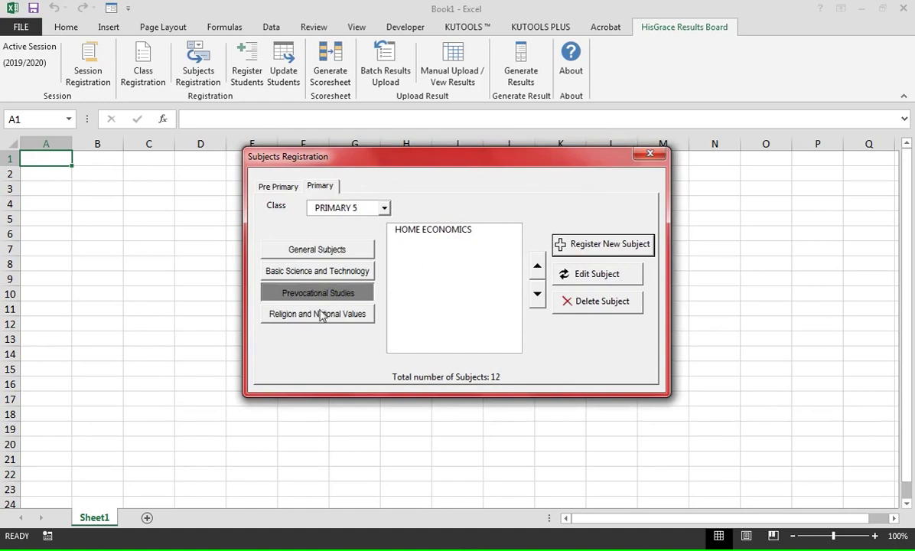
pyautogui.click(320, 310)
pyautogui.click(343, 251)
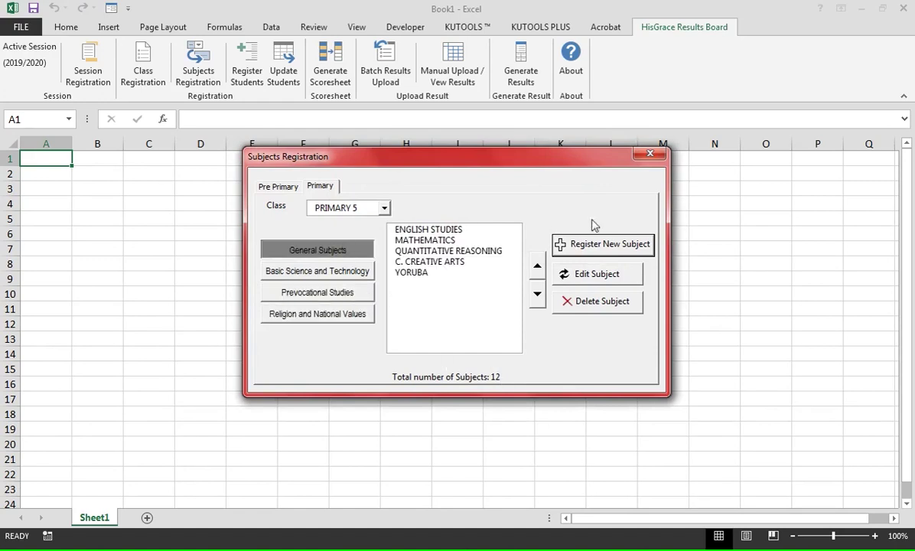
pyautogui.click(298, 189)
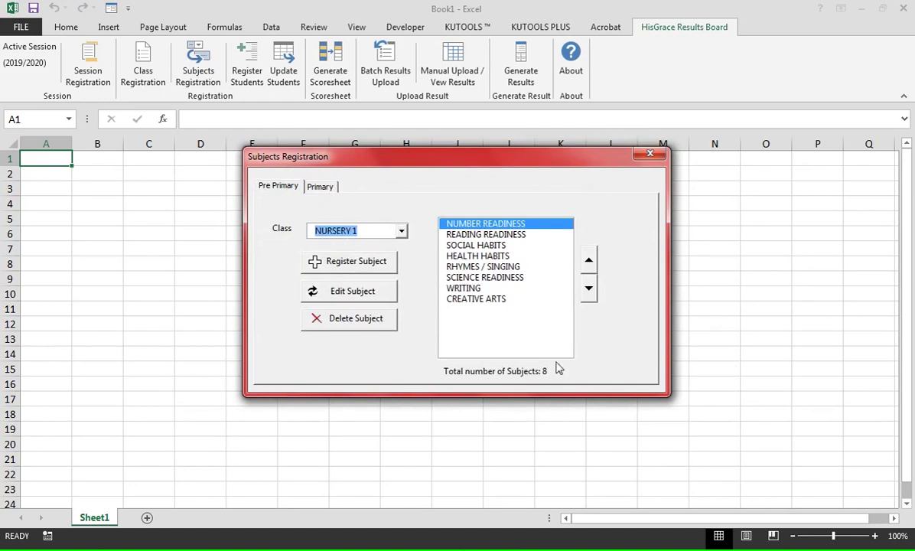
pyautogui.click(650, 155)
pyautogui.click(247, 63)
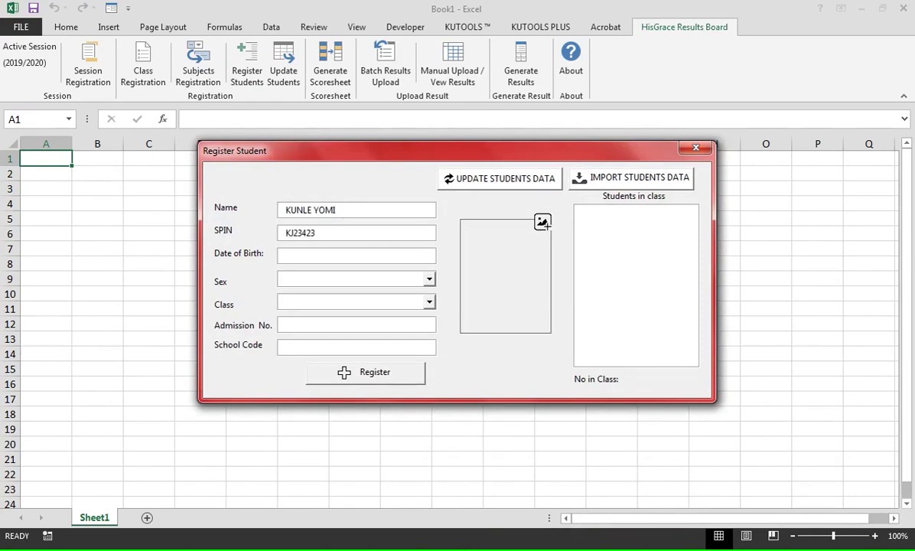
# - Complete the first student as MALE in NURSERY 1, with admission number and photo, and register them
pyautogui.click(386, 280)
pyautogui.click(367, 292)
pyautogui.click(428, 303)
pyautogui.click(400, 317)
pyautogui.click(315, 324)
pyautogui.write('8672')
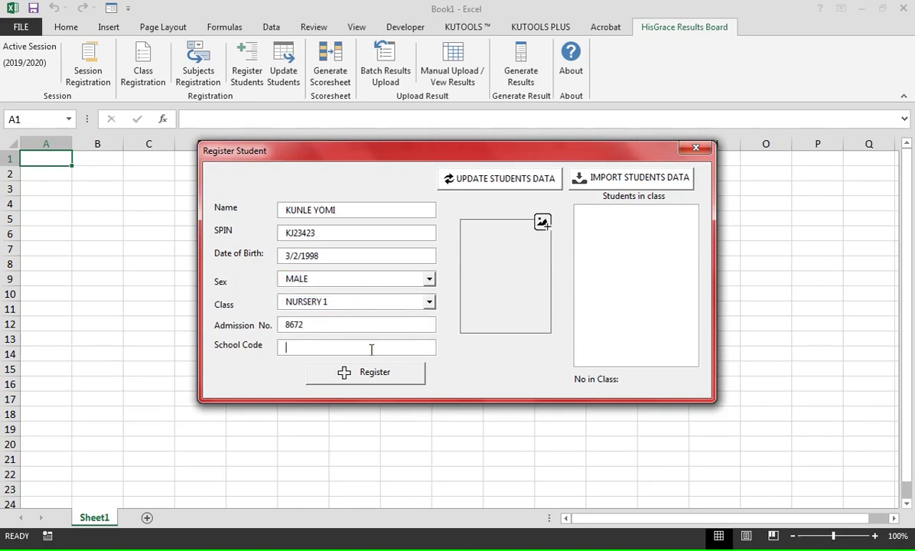
pyautogui.click(542, 222)
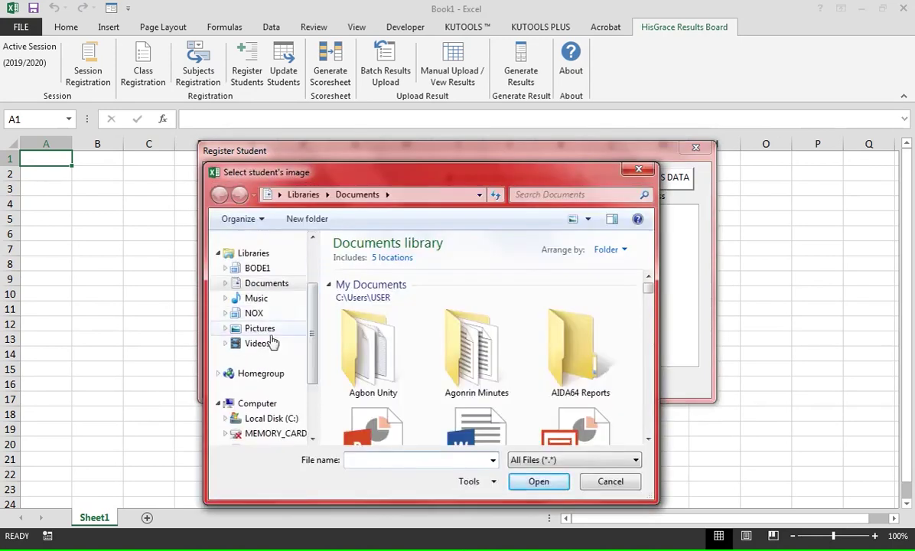
pyautogui.click(259, 328)
pyautogui.doubleClick(528, 335)
pyautogui.click(610, 348)
pyautogui.click(539, 482)
pyautogui.click(344, 372)
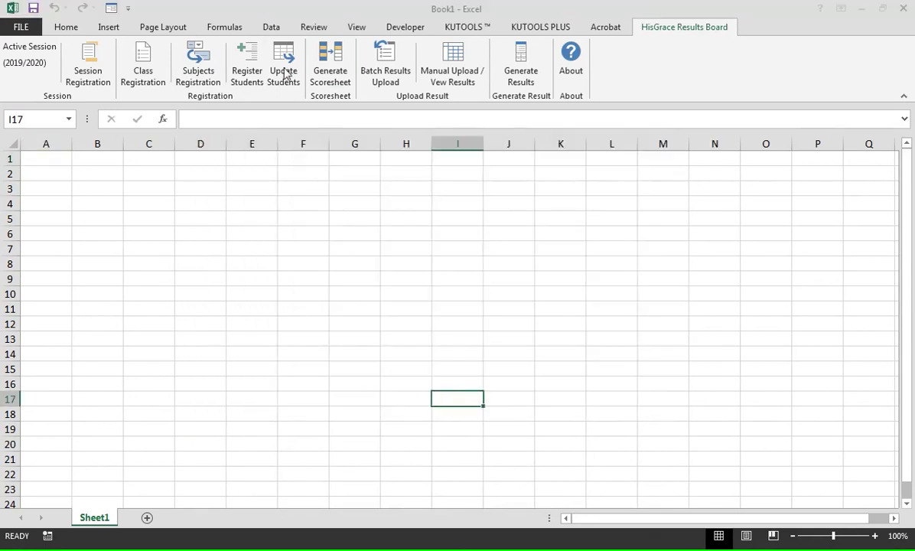
# - Register a second FEMALE student with the student's name, SPIN, admission number and photo
pyautogui.click(339, 210)
pyautogui.click(426, 280)
pyautogui.click(306, 304)
pyautogui.click(317, 234)
pyautogui.click(357, 325)
pyautogui.write('3464')
pyautogui.click(542, 222)
pyautogui.doubleClick(527, 307)
pyautogui.click(370, 375)
# - Register a third student, sex F, with name, SPIN, date of birth, admission number and photo
pyautogui.press('Tab')
pyautogui.press('Tab')
pyautogui.write('6/3/2000')
pyautogui.press('Tab')
pyautogui.write('F')
pyautogui.press('Tab')
pyautogui.press('Tab')
pyautogui.write('4322')
pyautogui.click(542, 222)
pyautogui.doubleClick(452, 400)
pyautogui.click(378, 373)
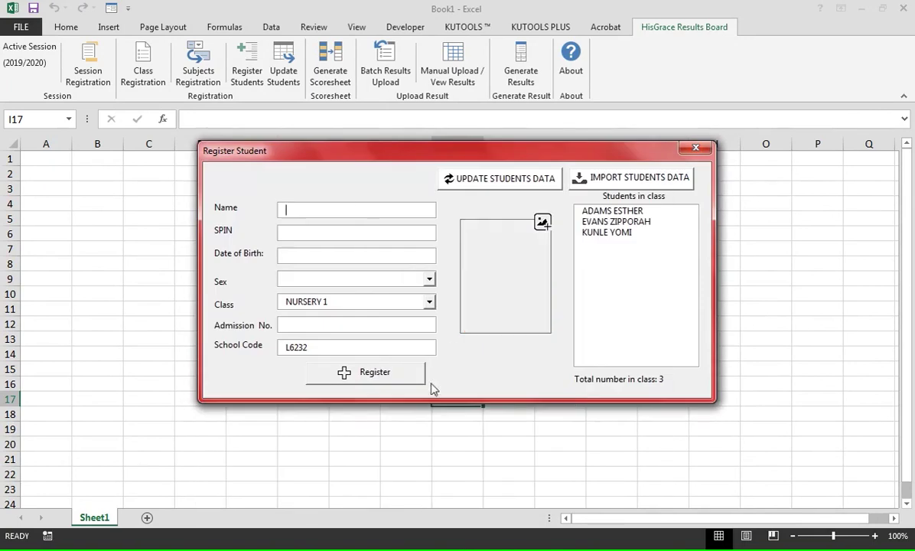
# - Close registration and bring up the third NURSERY 1 student's record in Update Students
pyautogui.click(696, 147)
pyautogui.click(283, 65)
pyautogui.click(300, 182)
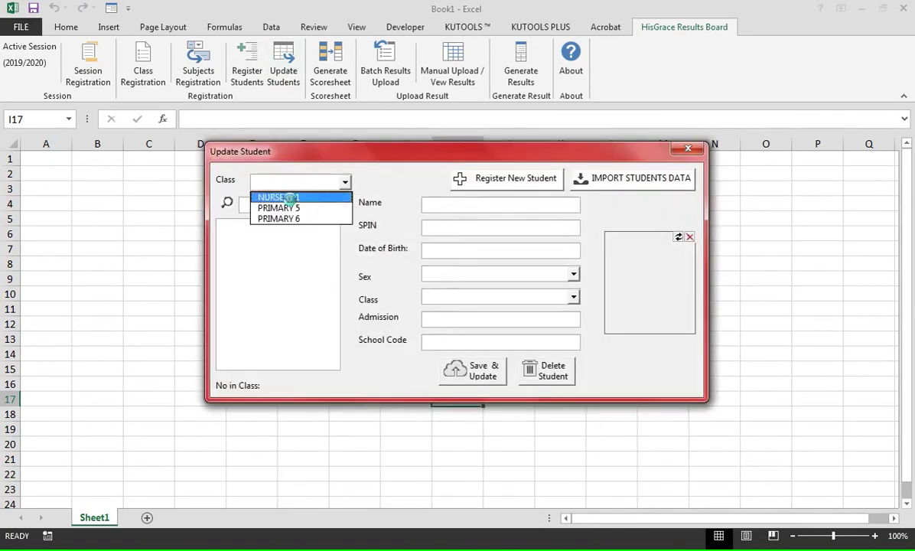
pyautogui.click(279, 198)
pyautogui.click(260, 235)
pyautogui.click(274, 247)
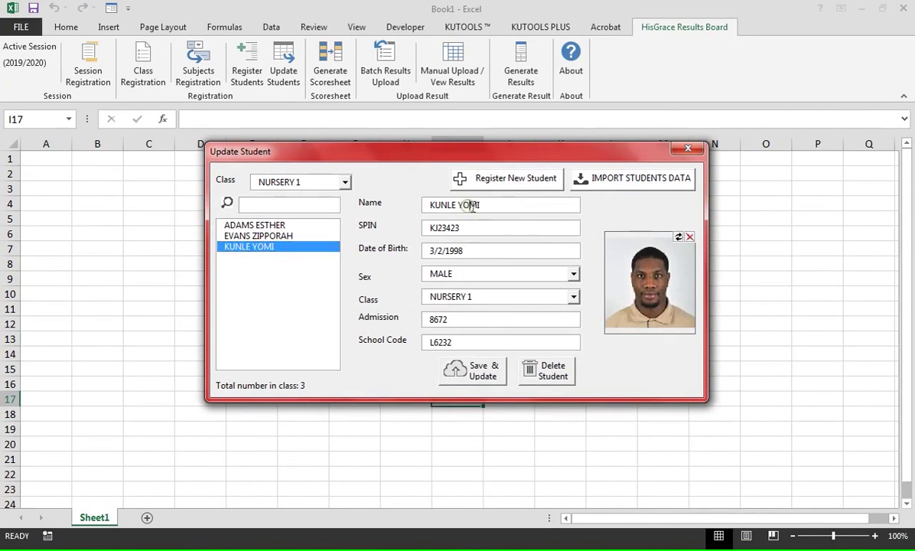
# - Replace the third student's surname, save and confirm the update, then close the form
pyautogui.moveTo(480, 205); pyautogui.dragTo(460, 205)
pyautogui.write('ABEL')
pyautogui.click(476, 375)
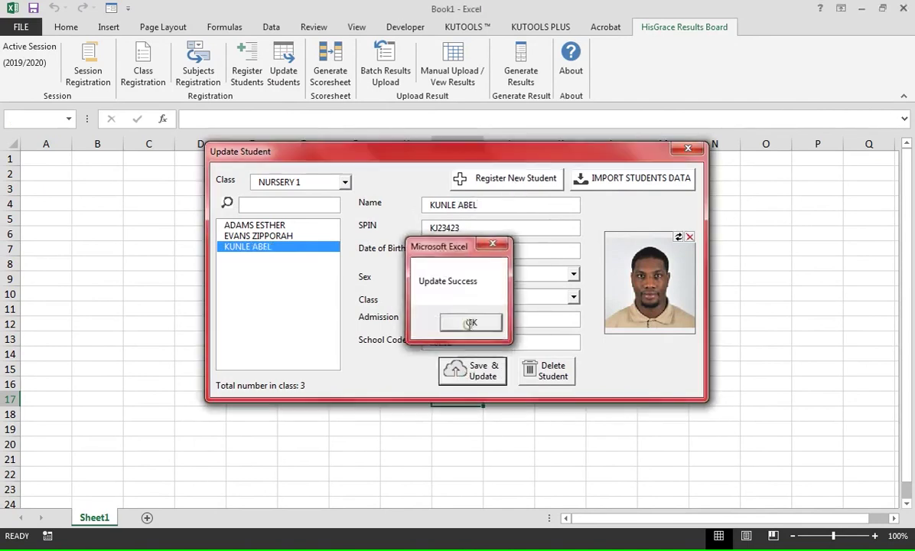
pyautogui.click(470, 321)
pyautogui.click(243, 235)
pyautogui.click(250, 248)
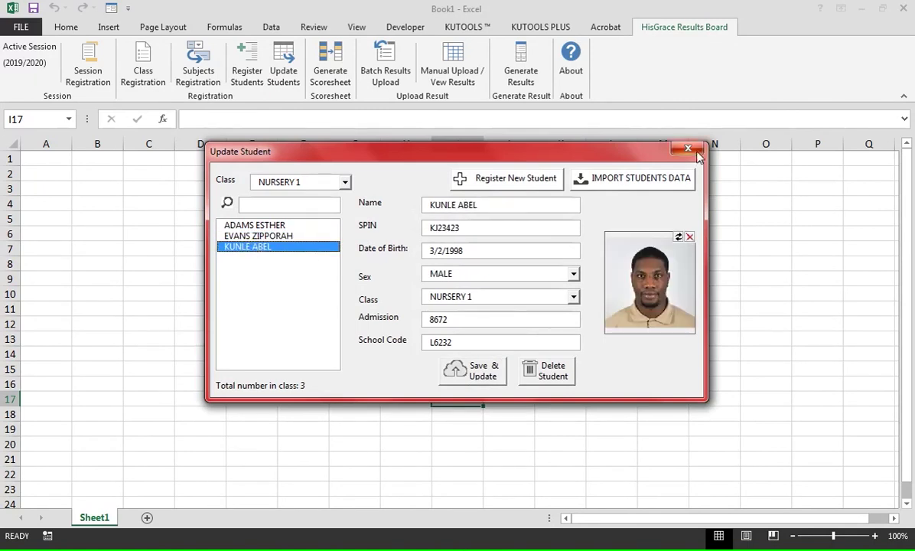
pyautogui.click(695, 151)
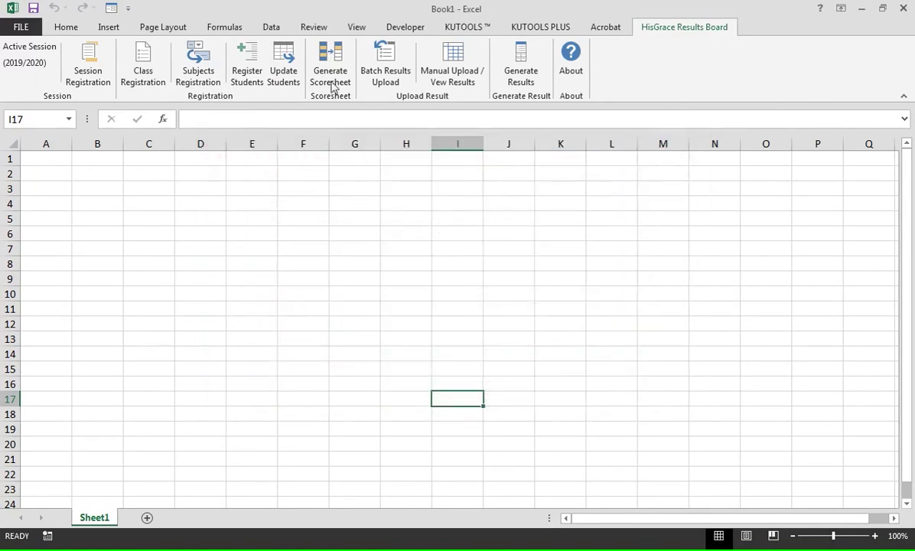
# - Generate the NURSERY 1 First Term scoresheet and open the resulting Scores workbook
pyautogui.click(330, 67)
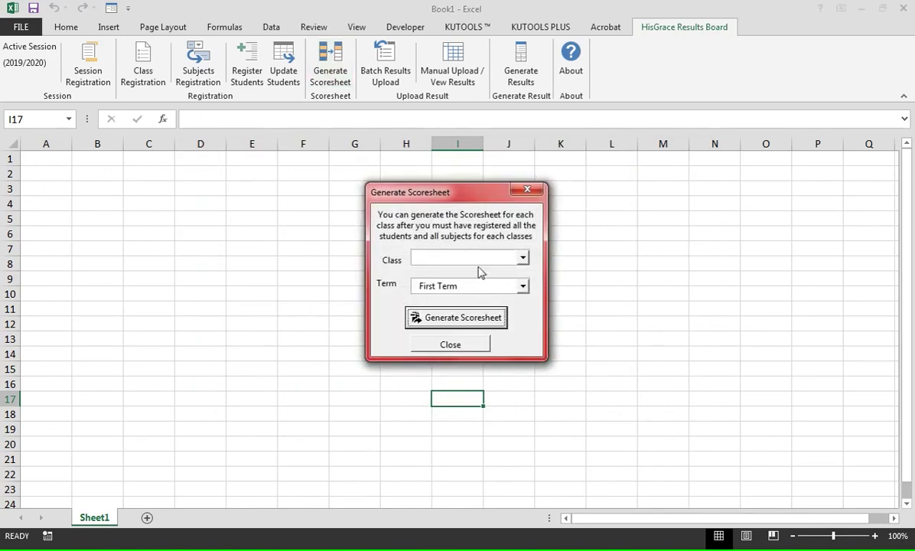
pyautogui.click(478, 260)
pyautogui.click(453, 271)
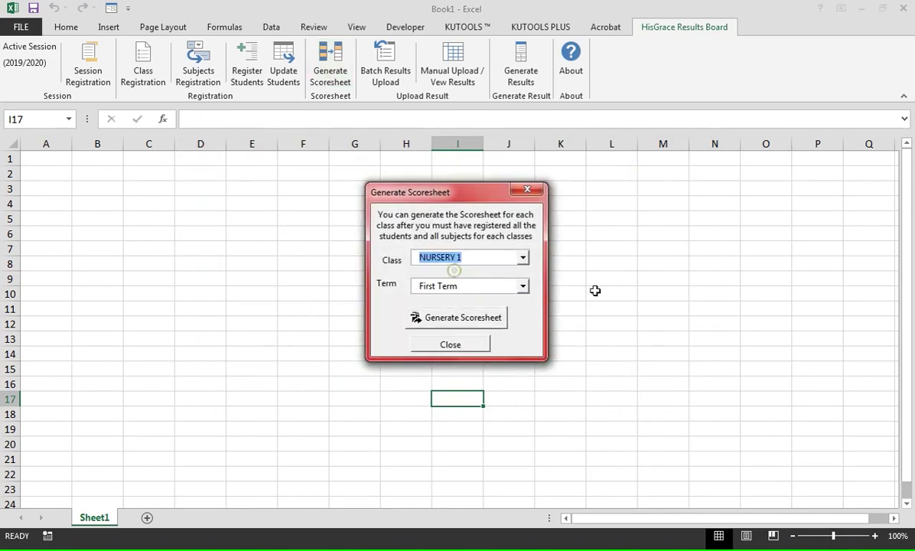
pyautogui.click(479, 298)
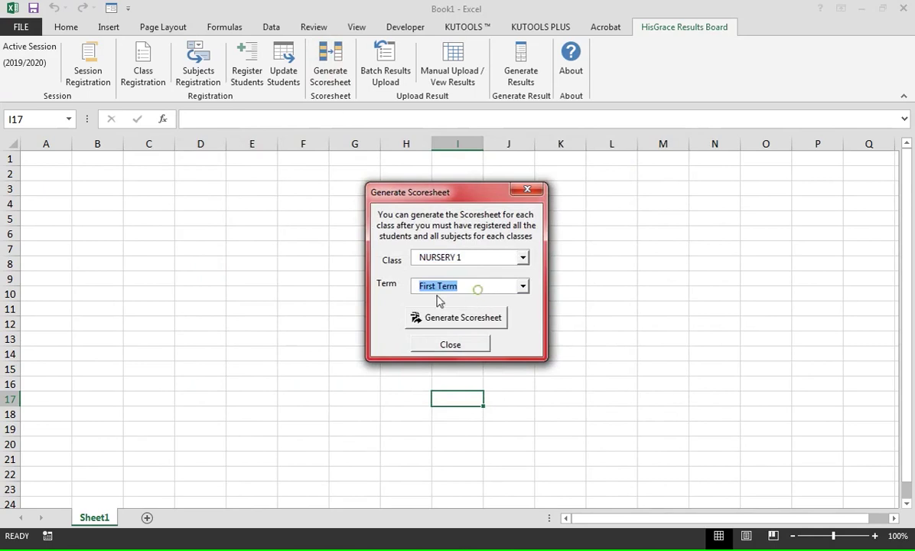
pyautogui.click(467, 319)
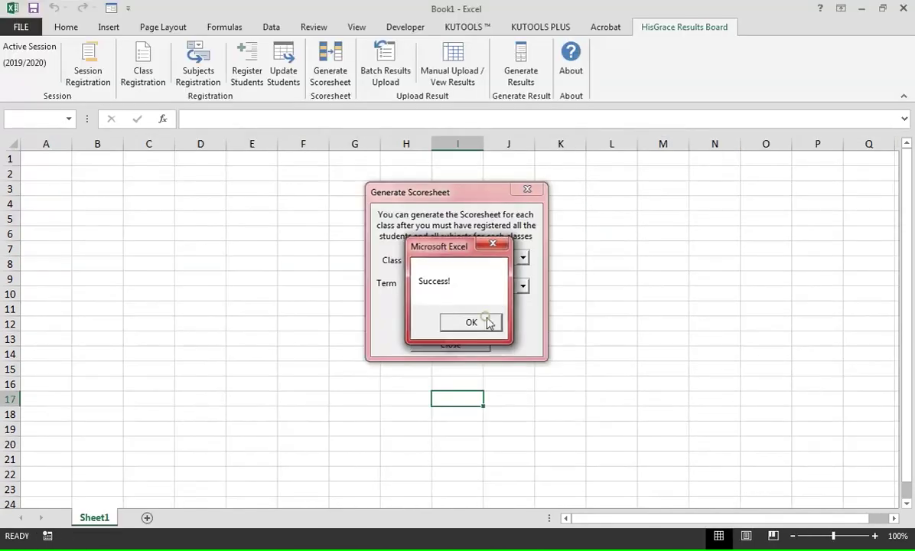
pyautogui.click(486, 322)
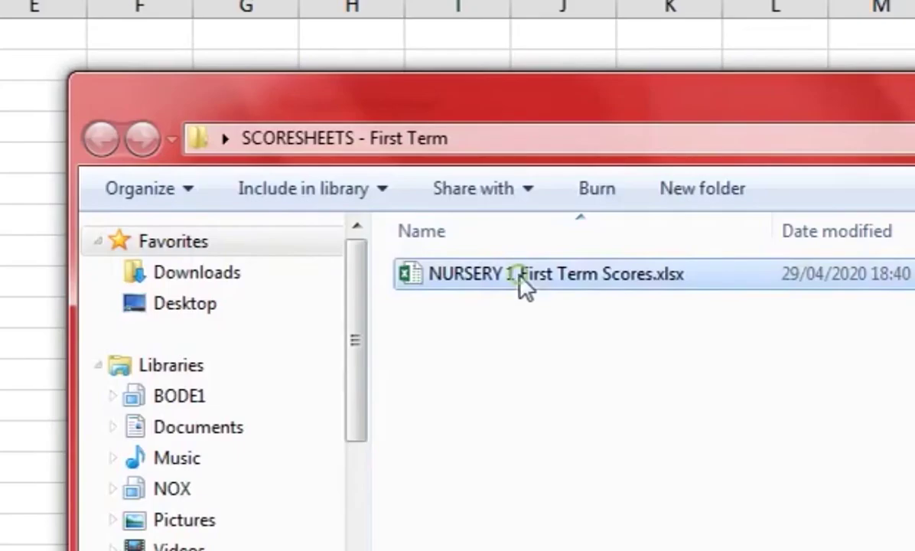
pyautogui.click(490, 277)
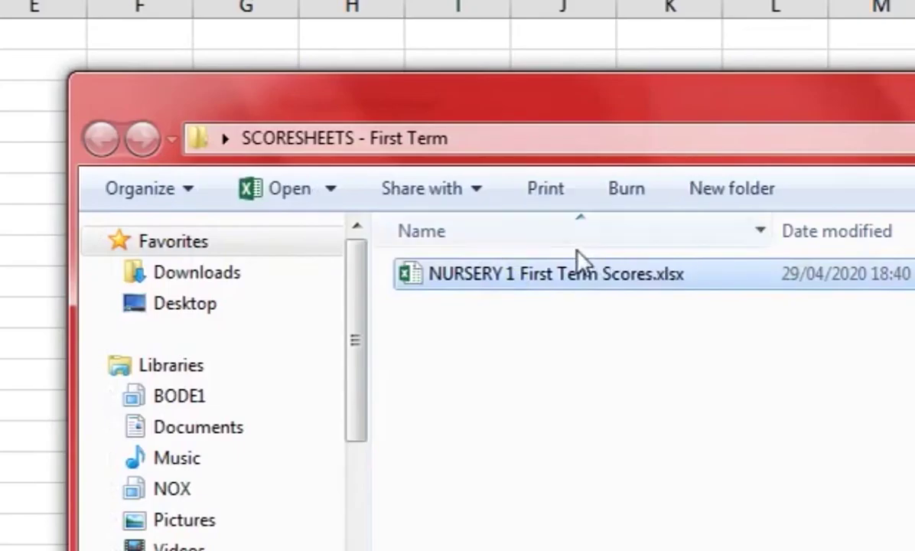
pyautogui.doubleClick(561, 277)
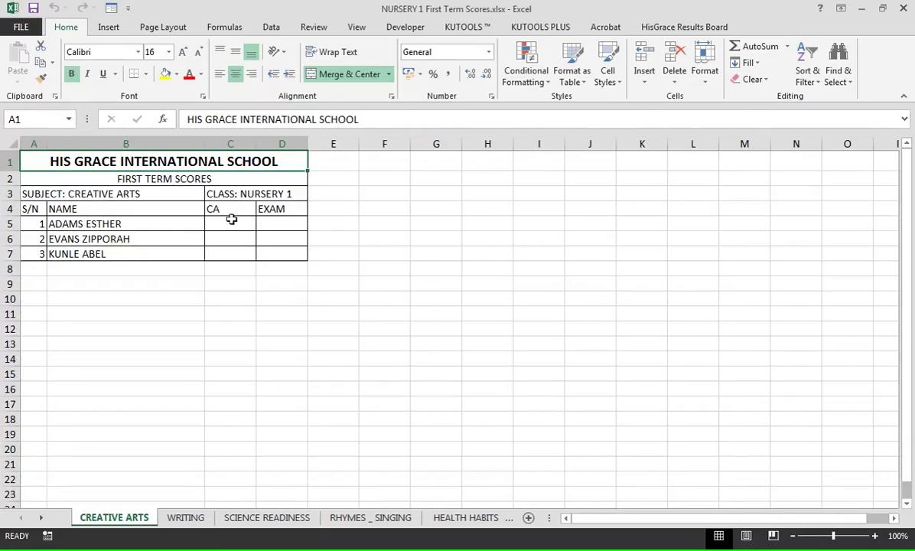
# - Look over the WRITING and RHYMES _ SINGING sheets, then return to CREATIVE ARTS
pyautogui.click(185, 519)
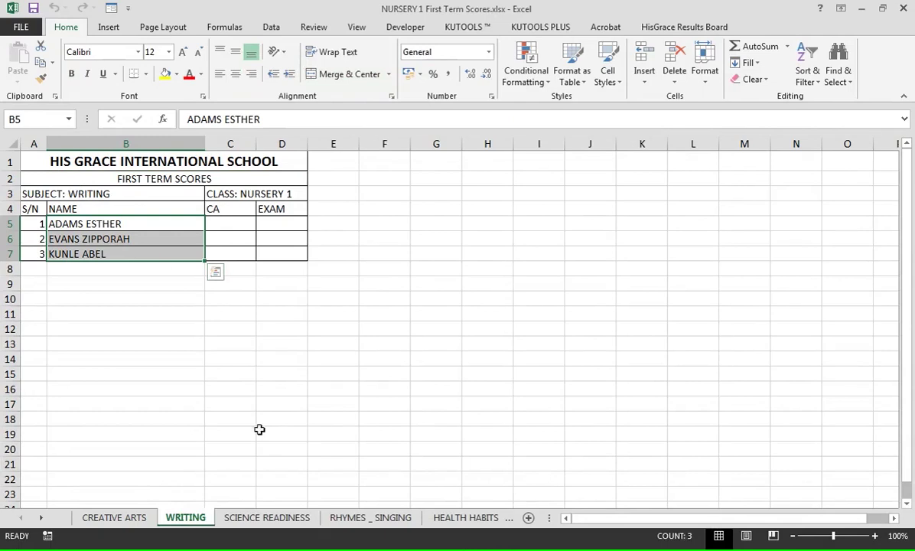
pyautogui.click(354, 518)
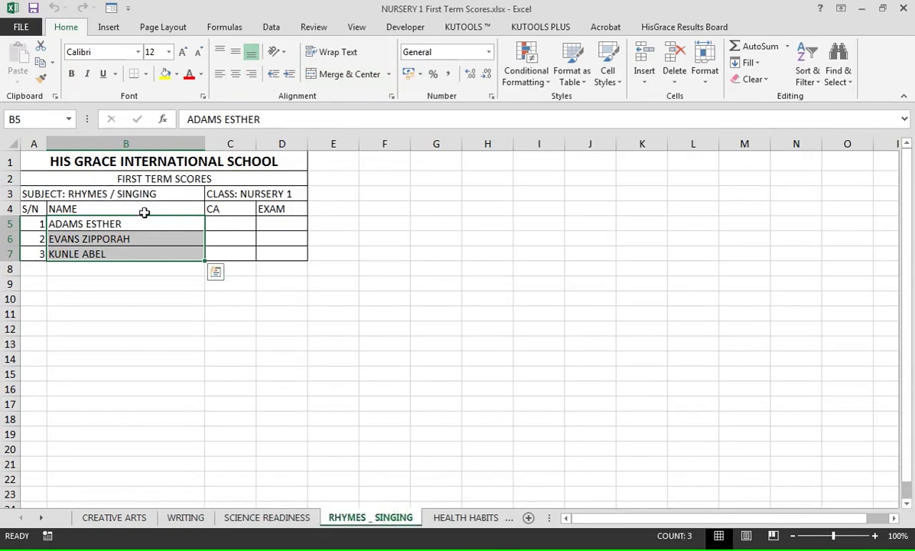
pyautogui.click(124, 519)
# - Enter CREATIVE ARTS CA/Exam scores 43/35, 34/49 and 43/47 in C5:D7
pyautogui.click(244, 224)
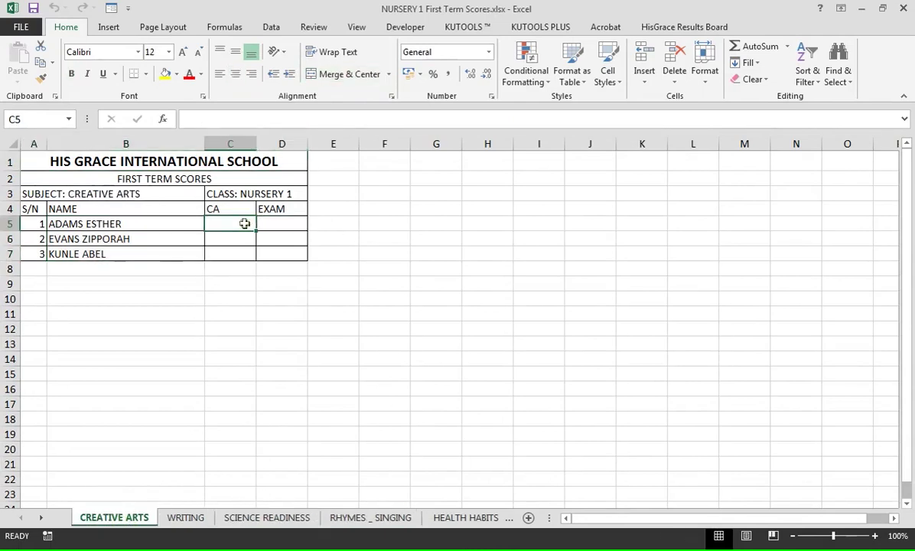
pyautogui.write('43')
pyautogui.press('Tab')
pyautogui.write('35')
pyautogui.press('Return')
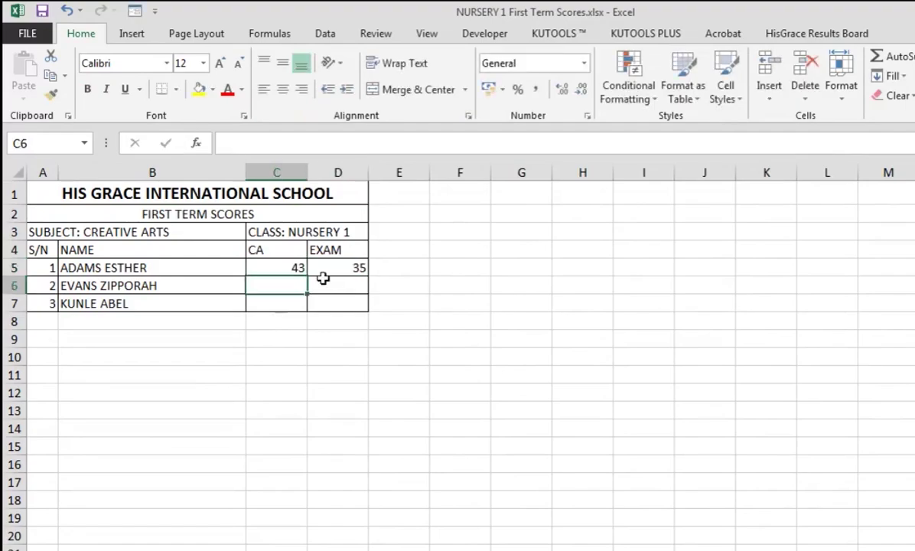
pyautogui.write('34')
pyautogui.press('Tab')
pyautogui.write('49')
pyautogui.press('Return')
pyautogui.write('43')
pyautogui.press('Tab')
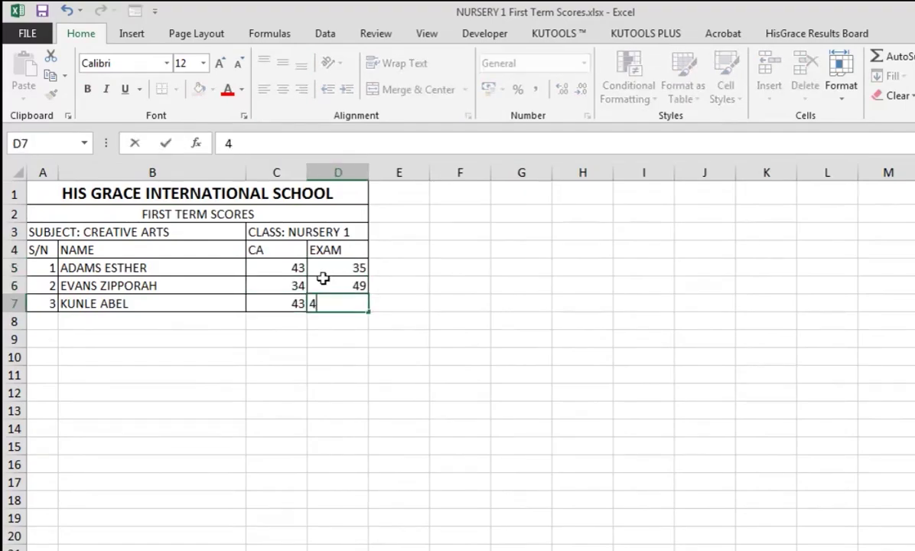
pyautogui.write('47')
pyautogui.press('Return')
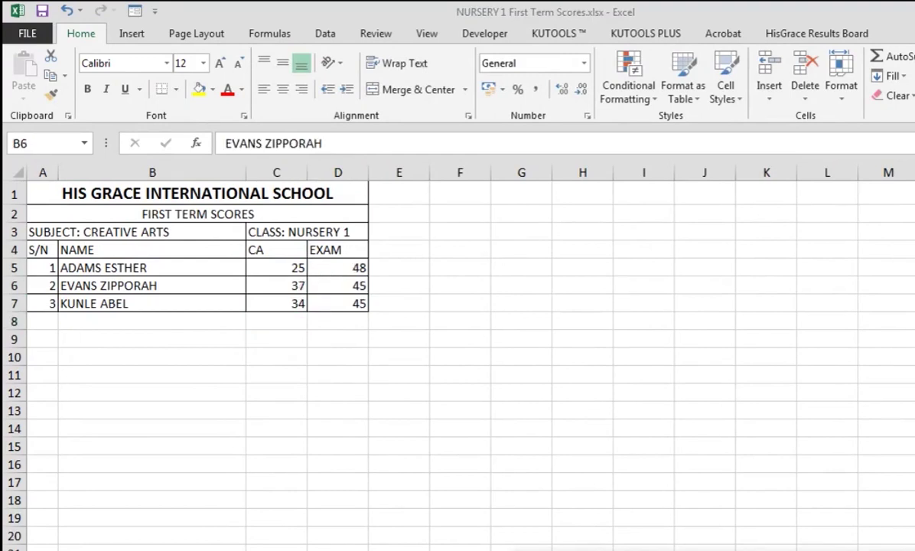
pyautogui.hotkey('ctrl', 'pagedown')
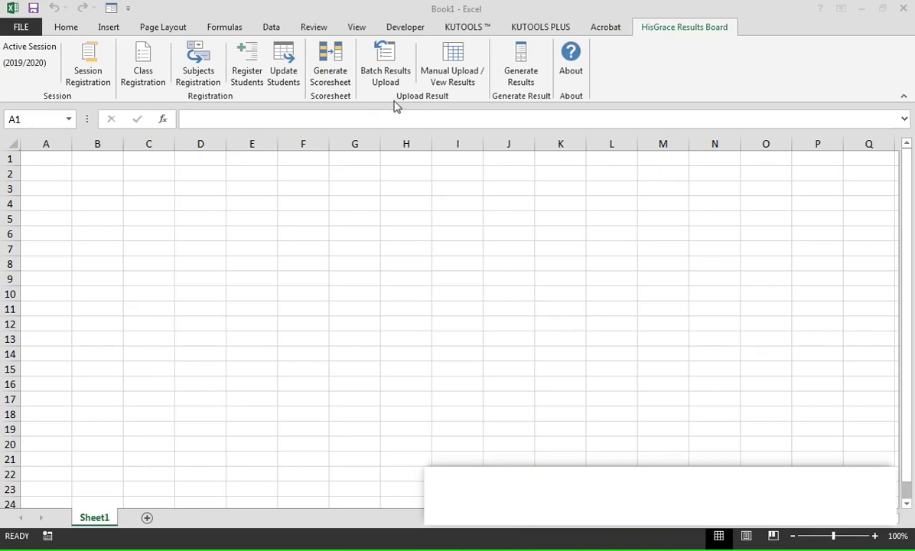
# - Batch-upload NURSERY 1 First Term Scores.xlsx for class NURSERY 1 and close the upload window
pyautogui.click(388, 73)
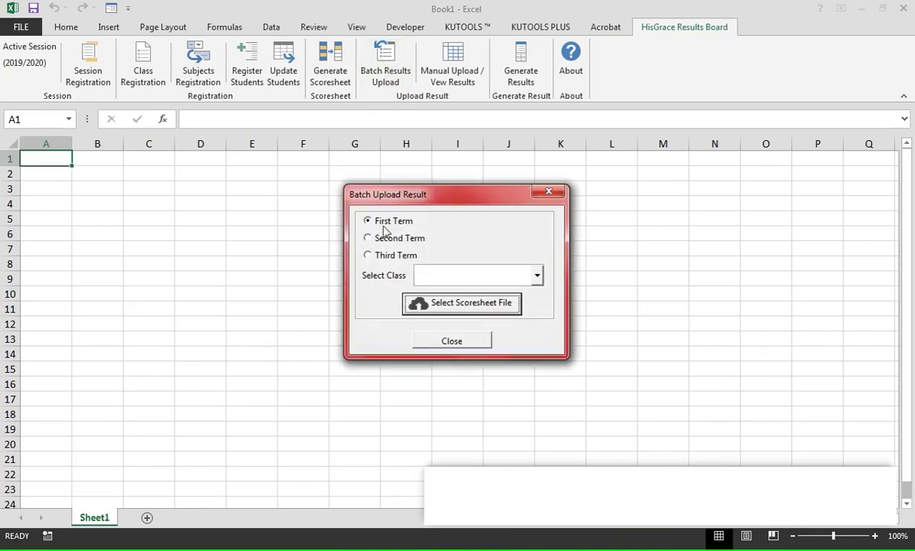
pyautogui.click(458, 279)
pyautogui.click(459, 292)
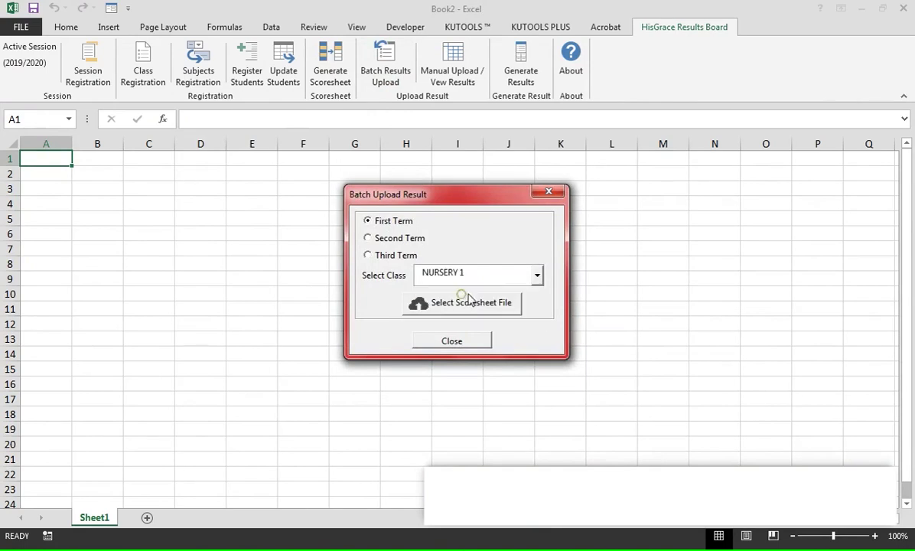
pyautogui.click(464, 314)
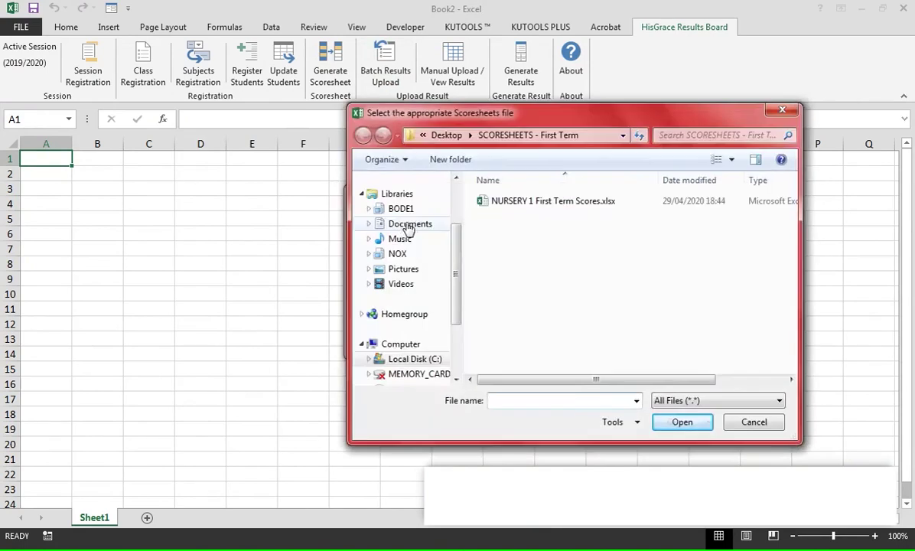
pyautogui.click(547, 201)
pyautogui.click(666, 428)
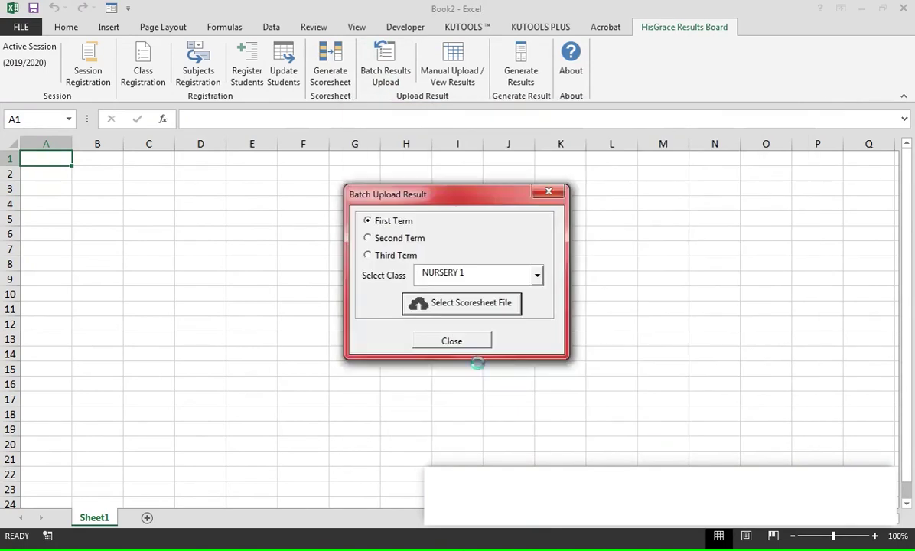
pyautogui.click(473, 324)
pyautogui.click(473, 342)
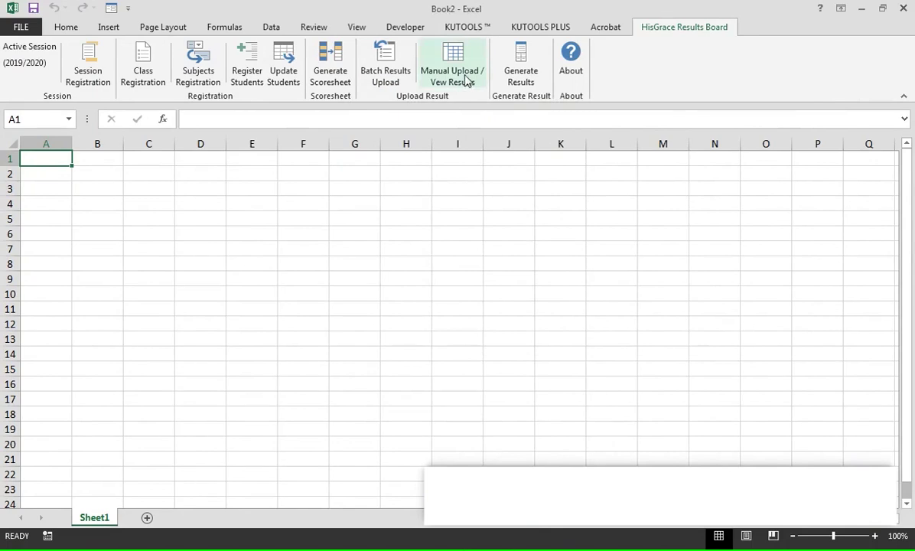
# - Review the NURSERY 1 students' scores across terms and select the first student's First Term results
pyautogui.click(465, 81)
pyautogui.click(301, 162)
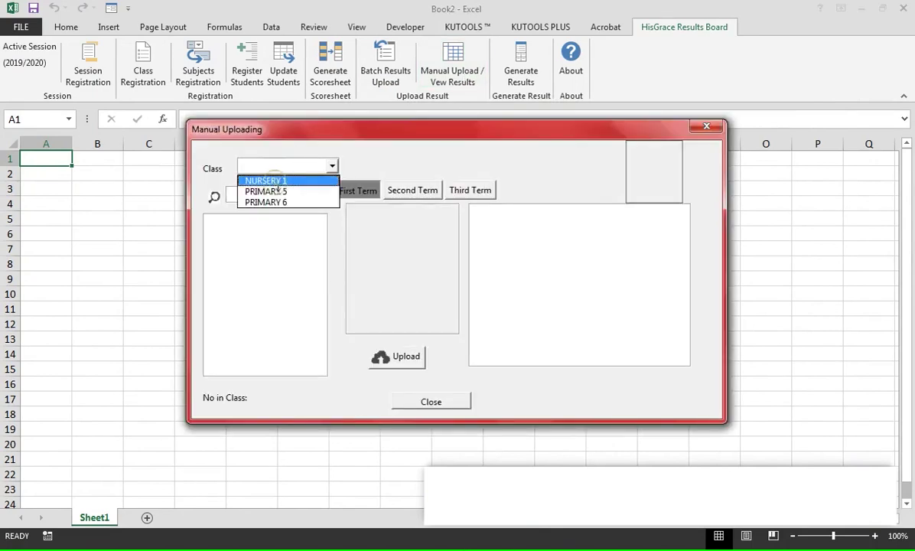
pyautogui.click(274, 181)
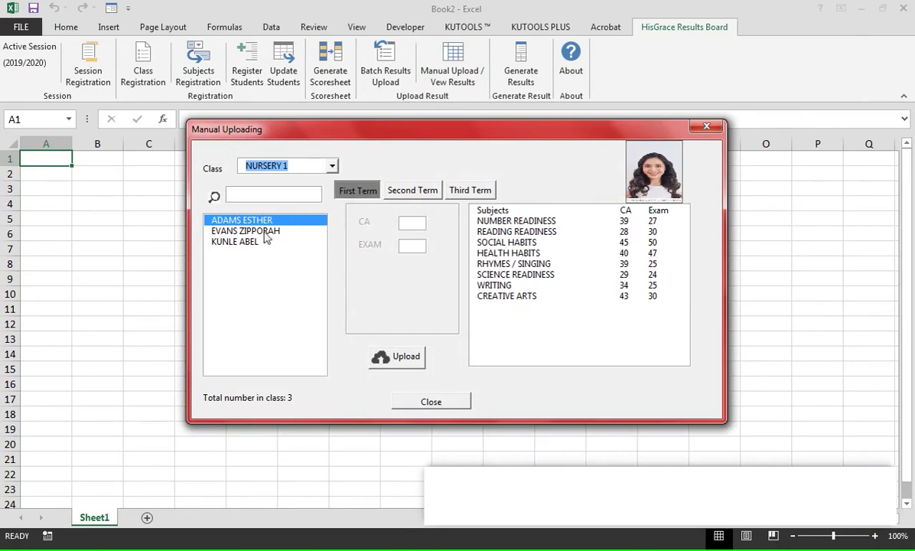
pyautogui.click(264, 231)
pyautogui.click(267, 242)
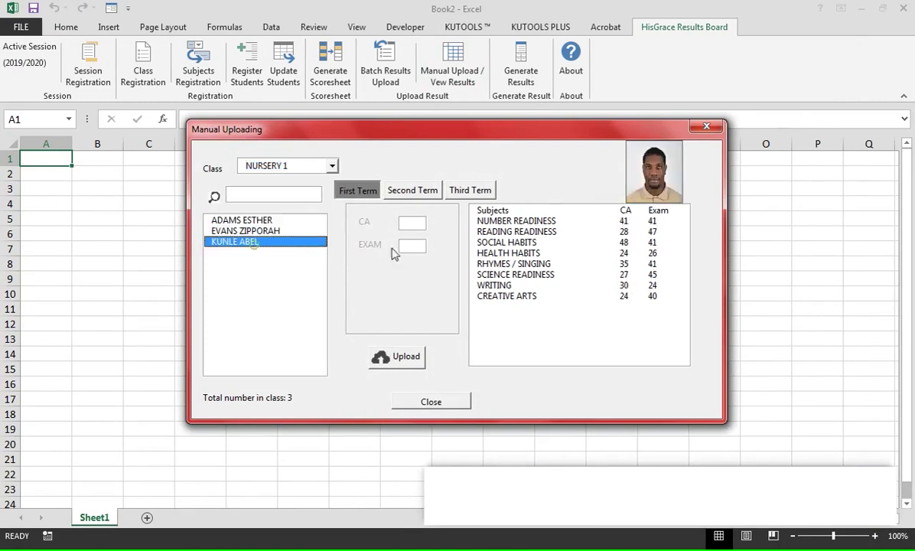
pyautogui.click(413, 193)
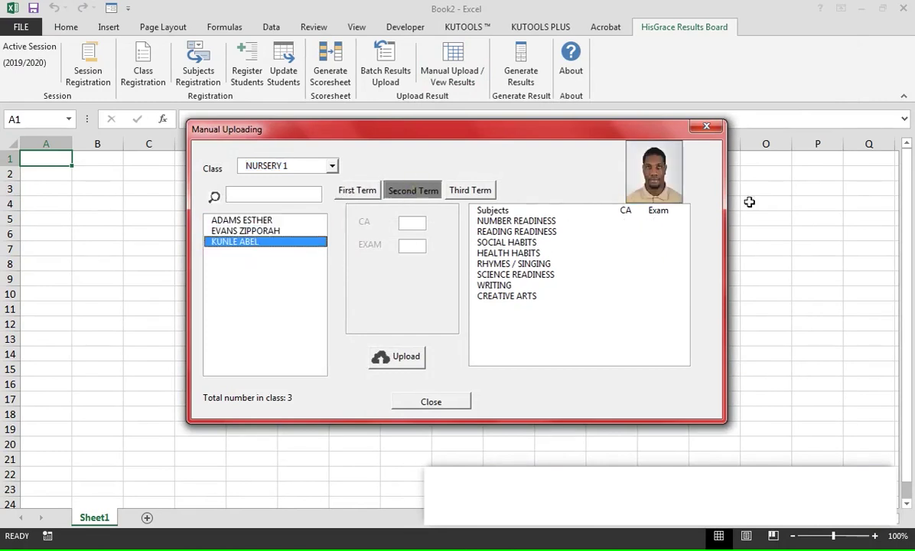
pyautogui.click(374, 192)
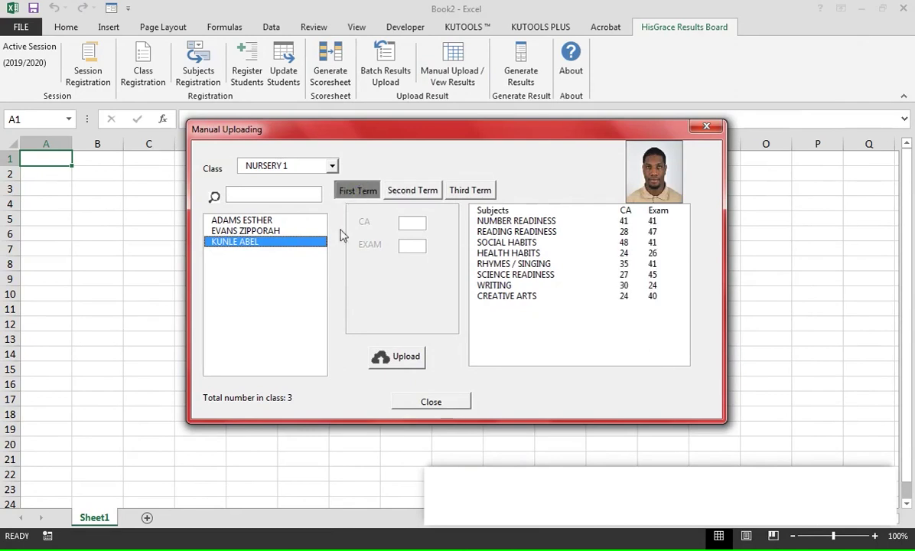
pyautogui.click(258, 231)
pyautogui.click(243, 220)
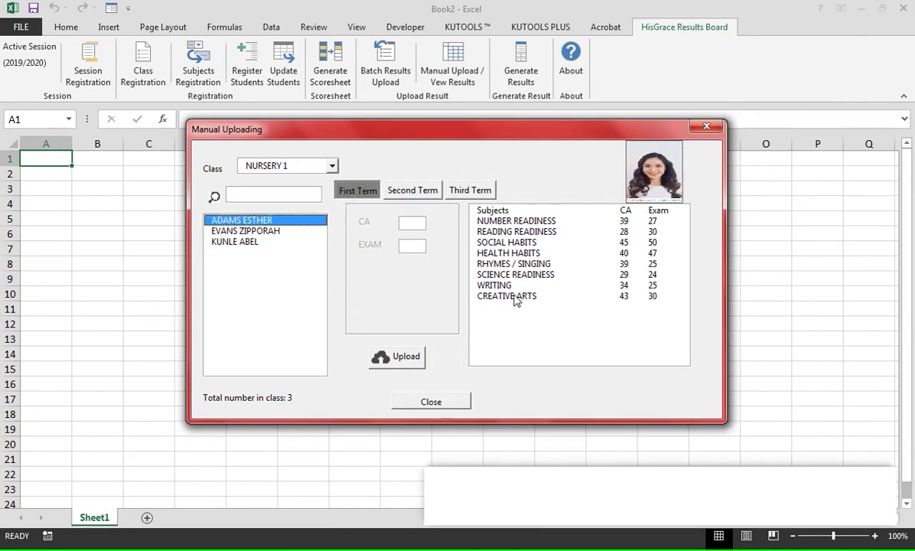
# - Change the first student's WRITING scores to CA 45 and Exam 35
pyautogui.click(497, 284)
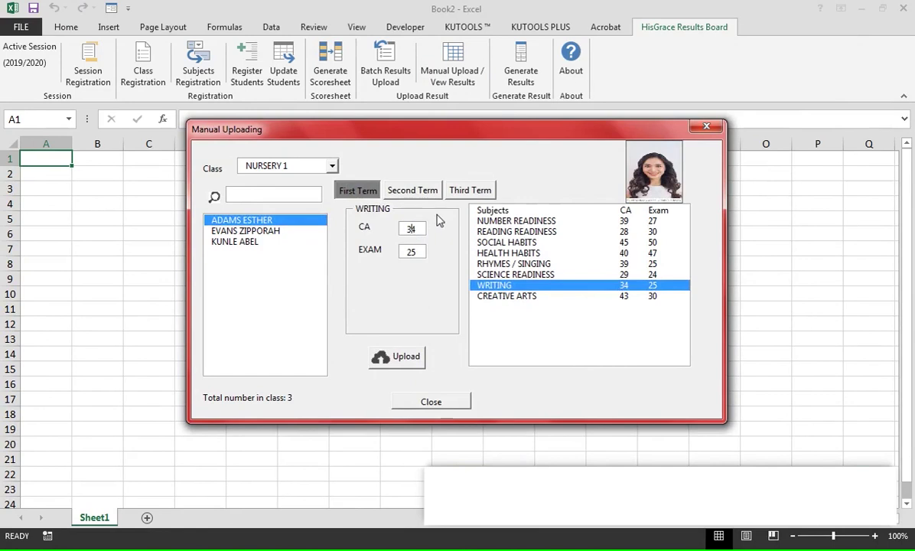
pyautogui.press('BackSpace')
pyautogui.write('45')
pyautogui.click(397, 357)
pyautogui.doubleClick(412, 252)
pyautogui.write('35')
pyautogui.click(396, 357)
# - Set NUMBER READINESS to CA 40 and Exam 50, upload, and close the window
pyautogui.click(568, 220)
pyautogui.doubleClick(411, 229)
pyautogui.write('40')
pyautogui.press('Tab')
pyautogui.click(397, 356)
pyautogui.click(446, 406)
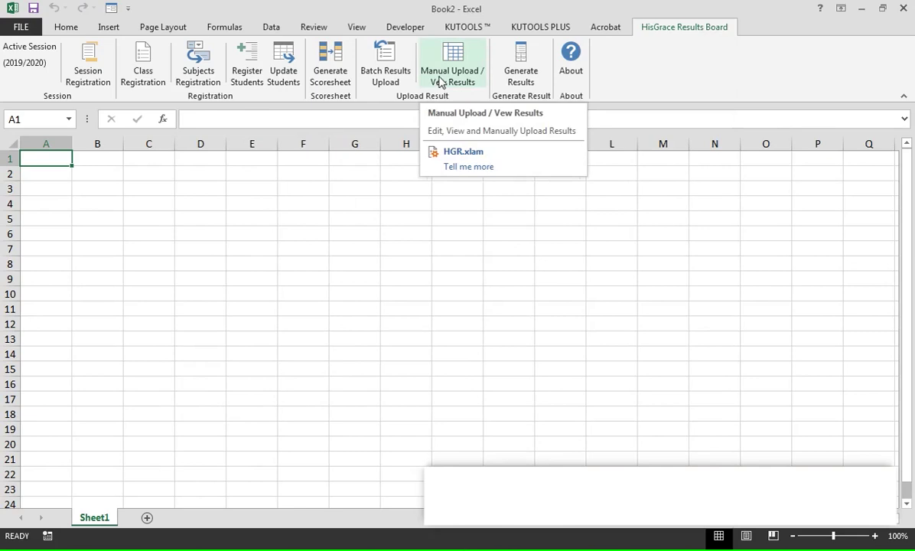
# - Generate NURSERY 1 First Term results in Excel format (17/9/2019–15/12/2019, 11 weeks) to the Desktop
pyautogui.click(519, 81)
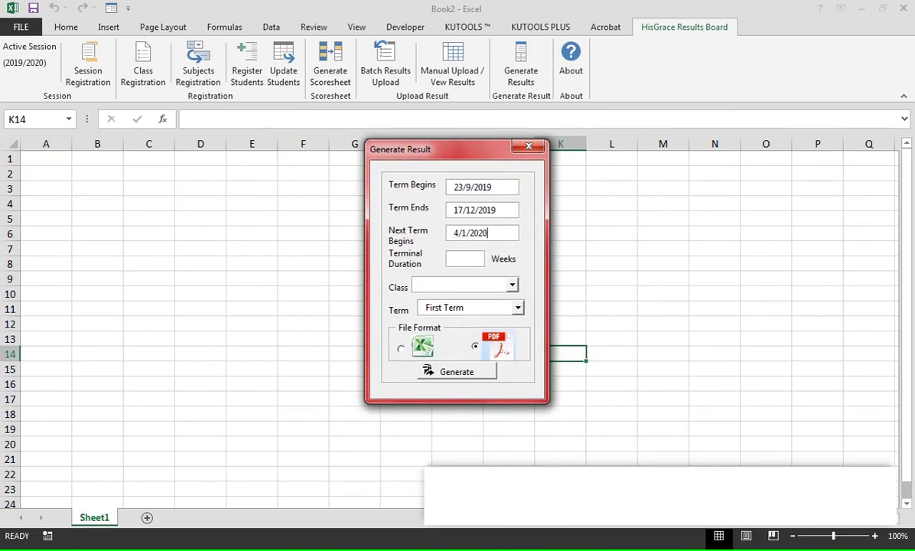
pyautogui.click(471, 285)
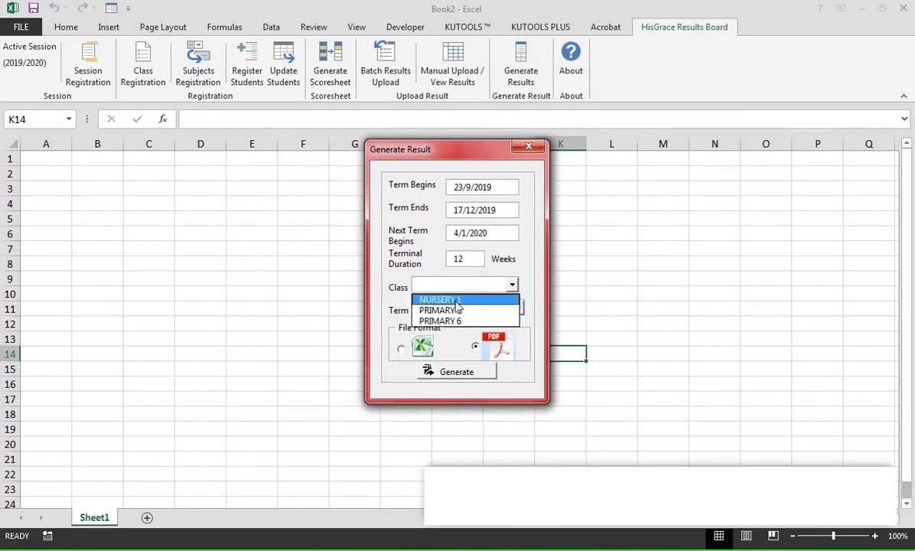
pyautogui.click(437, 297)
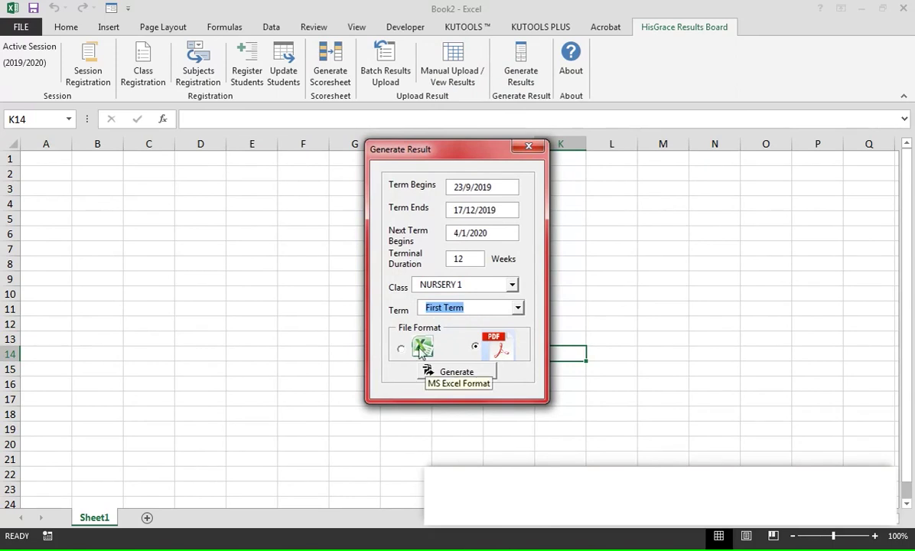
pyautogui.click(420, 349)
pyautogui.click(474, 380)
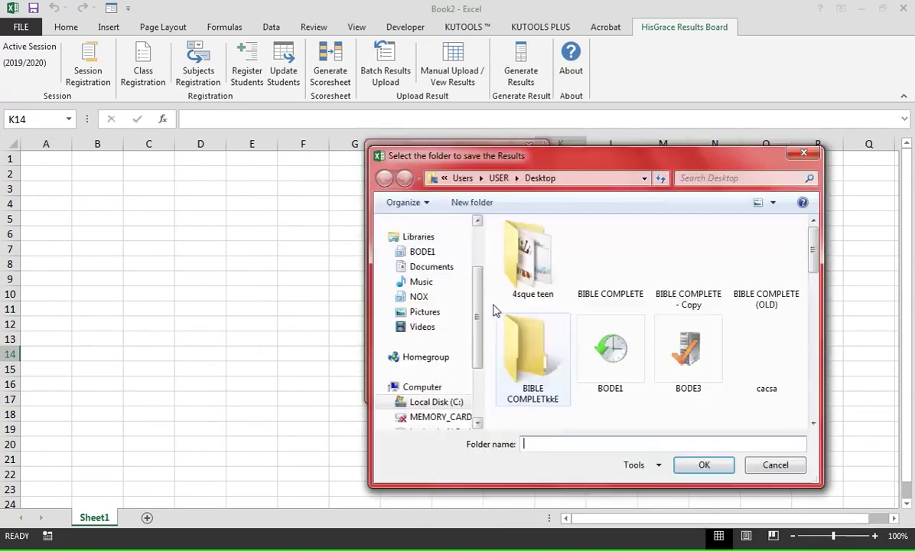
pyautogui.scroll(3, 431, 300)
pyautogui.click(426, 287)
pyautogui.moveTo(813, 239); pyautogui.dragTo(812, 287)
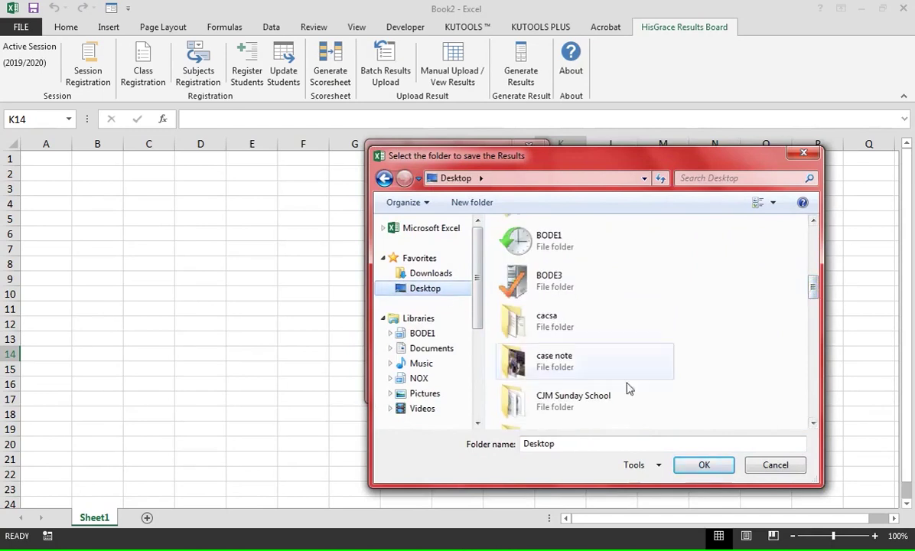
pyautogui.click(704, 464)
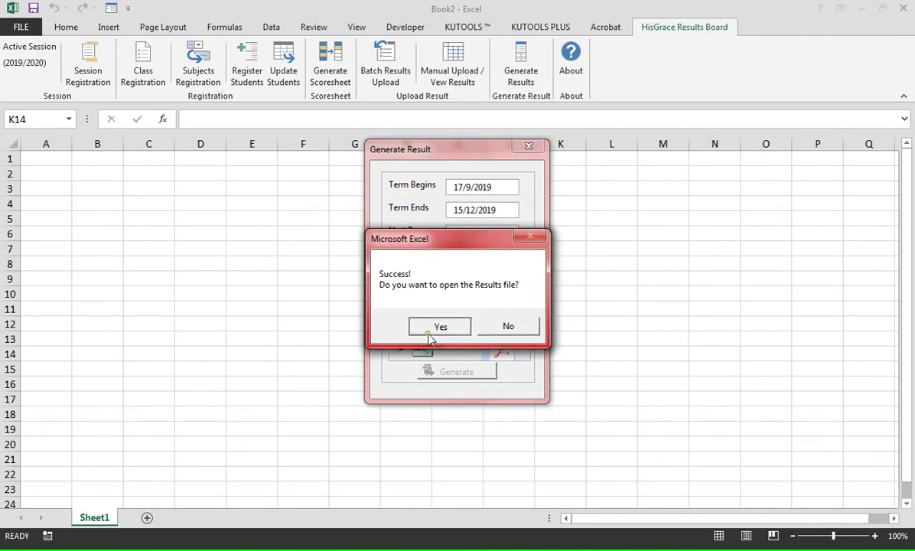
# - Open the results workbook, review each student's report card, then generate the results as PDF
pyautogui.click(439, 326)
pyautogui.click(207, 518)
pyautogui.click(294, 518)
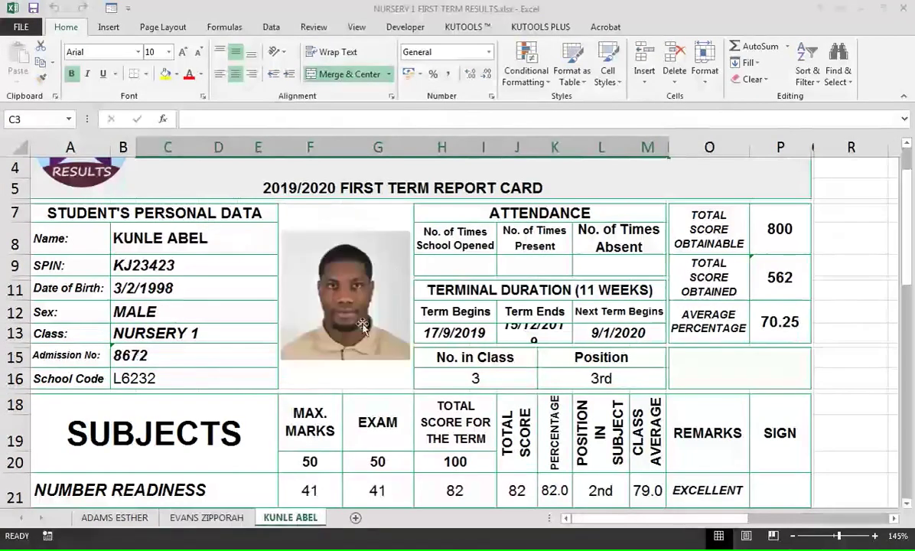
pyautogui.keyDown('ctrl'); pyautogui.scroll(-4, 272, 426); pyautogui.keyUp('ctrl')
pyautogui.scroll(-2, 272, 426)
pyautogui.scroll(3, 272, 427)
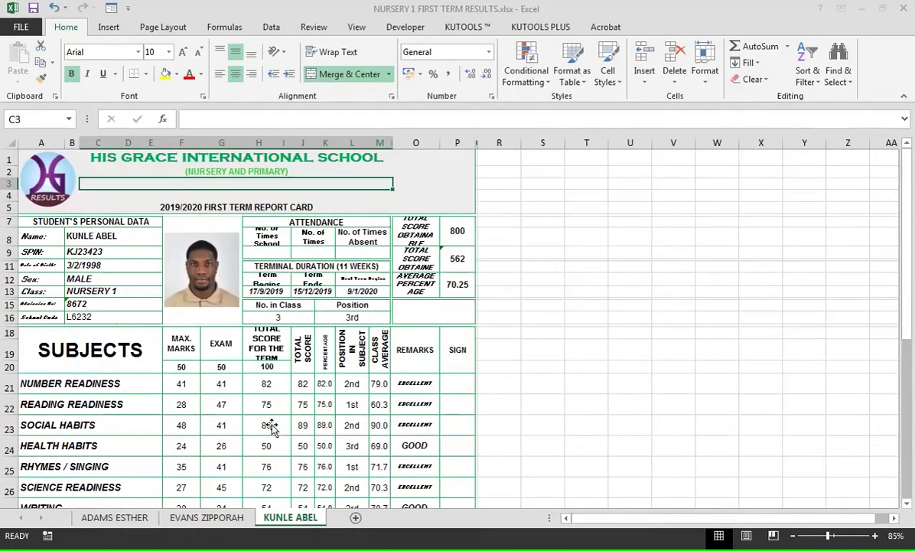
pyautogui.click(206, 517)
pyautogui.keyDown('ctrl'); pyautogui.scroll(-1, 301, 507); pyautogui.keyUp('ctrl')
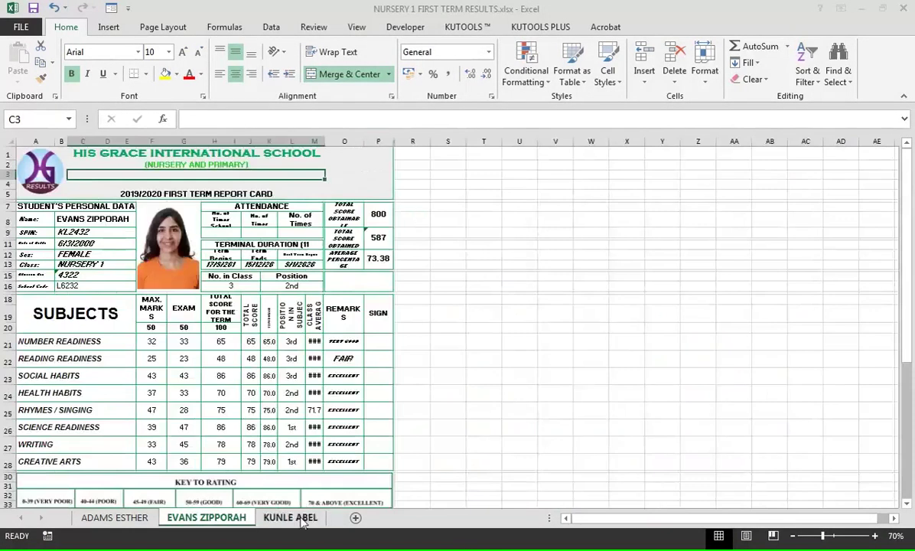
pyautogui.click(295, 518)
pyautogui.keyDown('ctrl'); pyautogui.scroll(-2, 195, 413); pyautogui.keyUp('ctrl')
pyautogui.scroll(-2, 199, 436)
pyautogui.scroll(2, 214, 383)
pyautogui.keyDown('ctrl'); pyautogui.scroll(1, 268, 245); pyautogui.keyUp('ctrl')
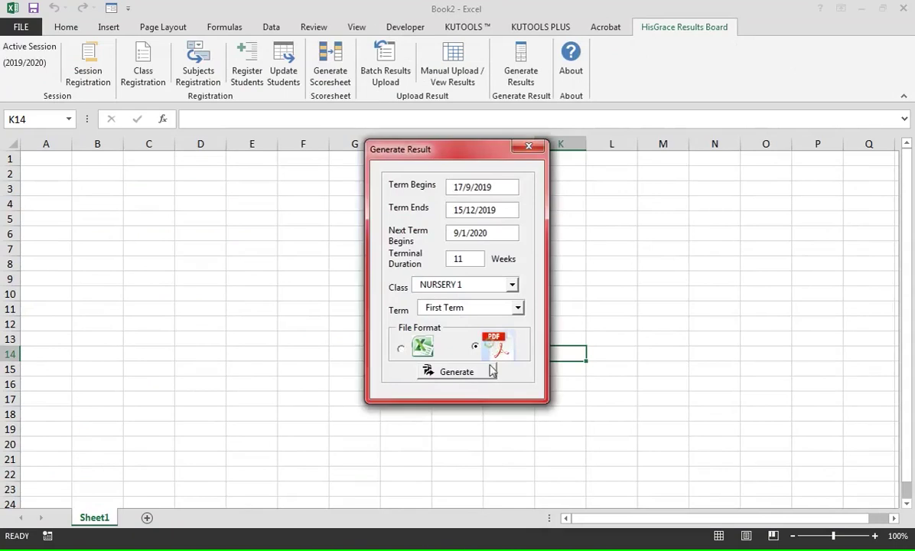
pyautogui.click(492, 371)
# - Save the PDF and view NURSERY 1 FIRST TERM RESULTS.pdf in Acrobat at Fit Page
pyautogui.press('Return')
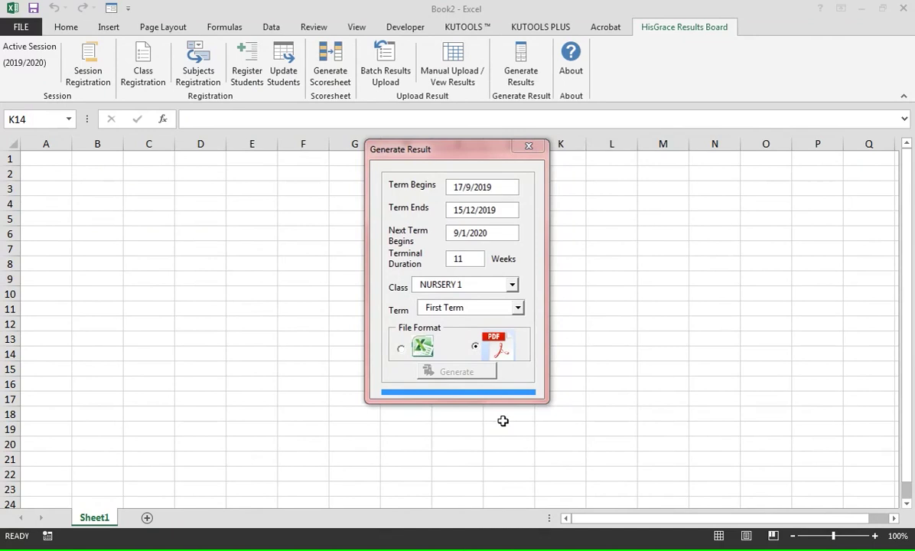
pyautogui.click(439, 324)
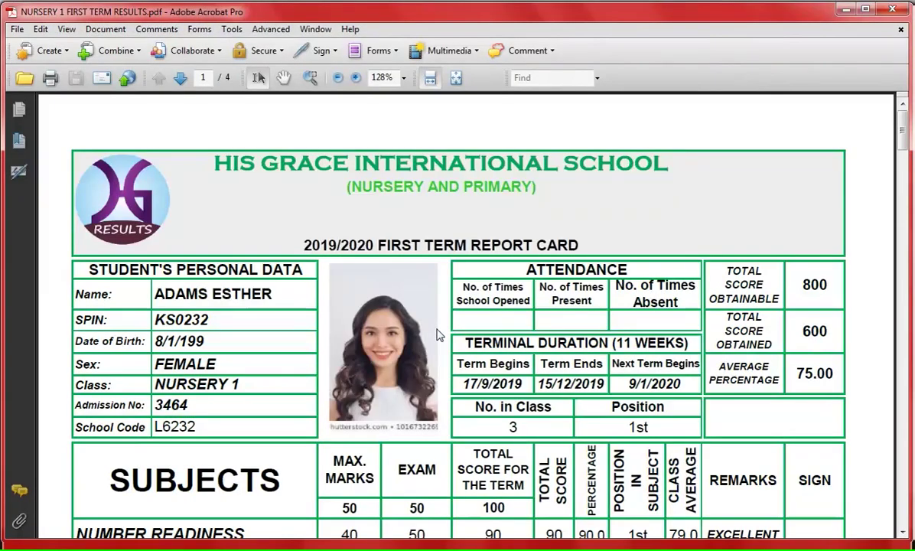
pyautogui.click(456, 77)
pyautogui.scroll(-3, 447, 264)
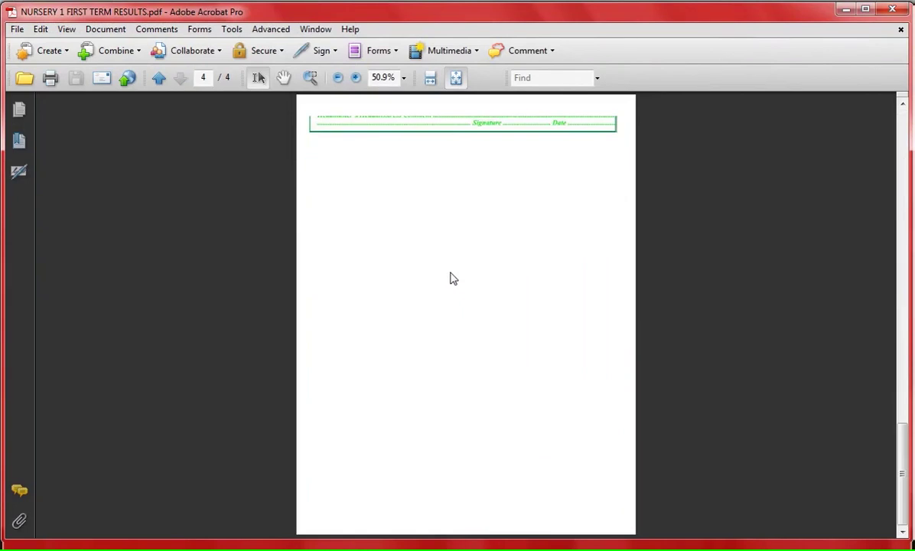